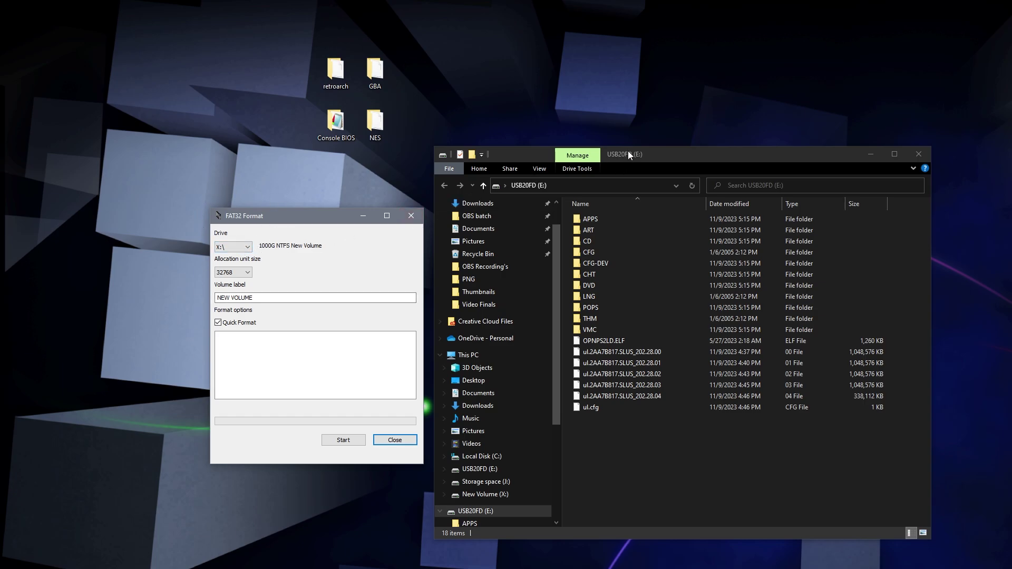
# Check the E:\ drive's current format in FAT32 Format, then close the tool without formatting
pyautogui.click(246, 248)
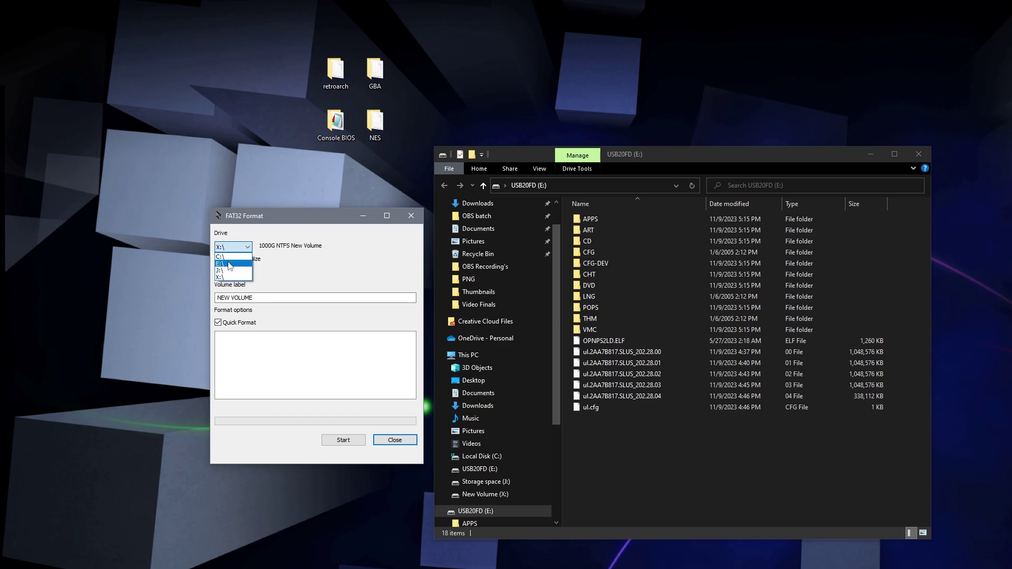
pyautogui.click(229, 264)
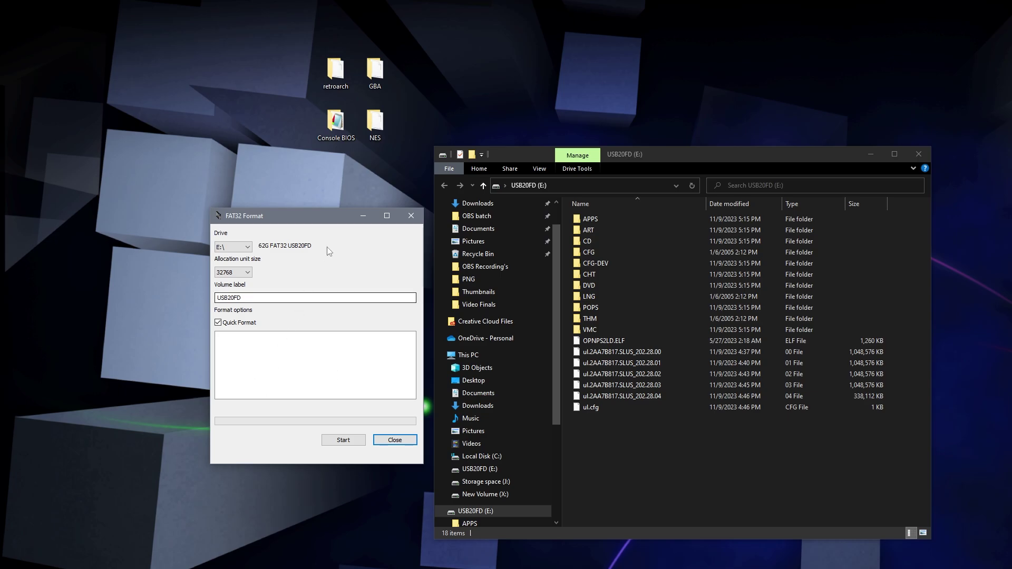
pyautogui.moveTo(325, 214); pyautogui.dragTo(287, 175)
pyautogui.click(374, 177)
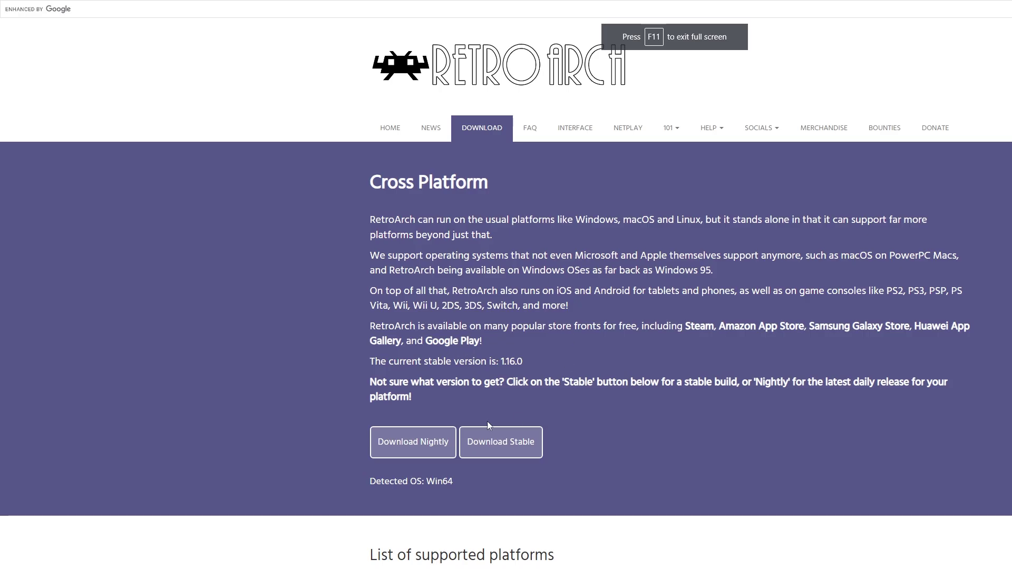
# Locate the PlayStation 2 download on the RetroArch website's download page
pyautogui.scroll(-10, 470, 387)
pyautogui.scroll(-17, 506, 389)
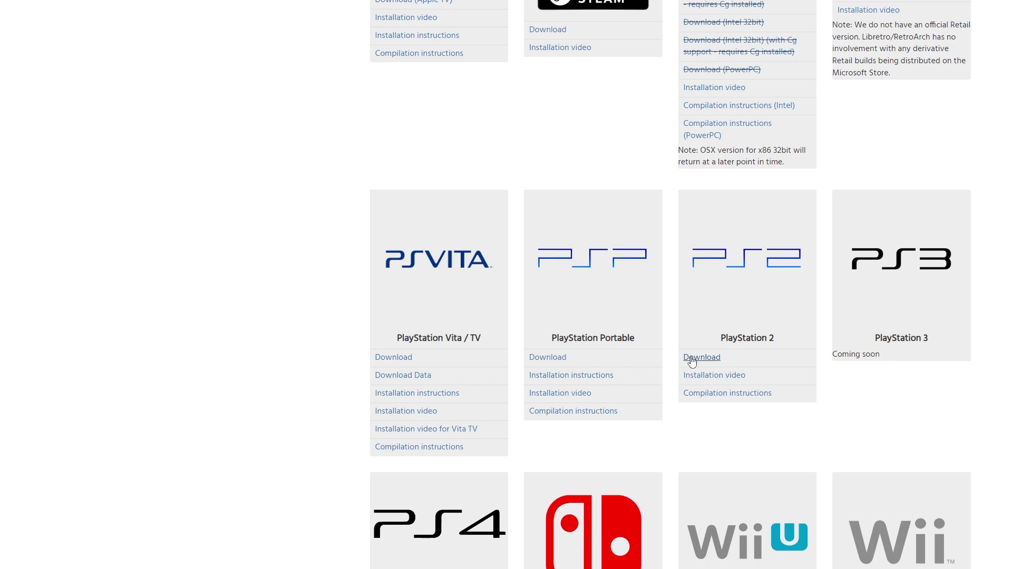
pyautogui.press('F11')
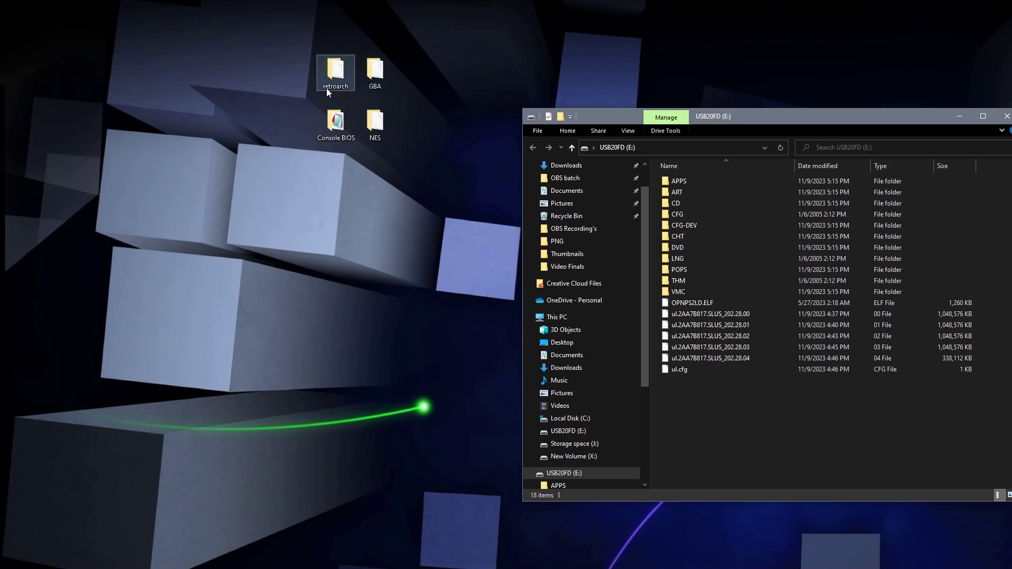
# Move the retroarch folder to a free spot on the desktop and inspect its contents for raboot.elf
pyautogui.moveTo(332, 79); pyautogui.dragTo(298, 92)
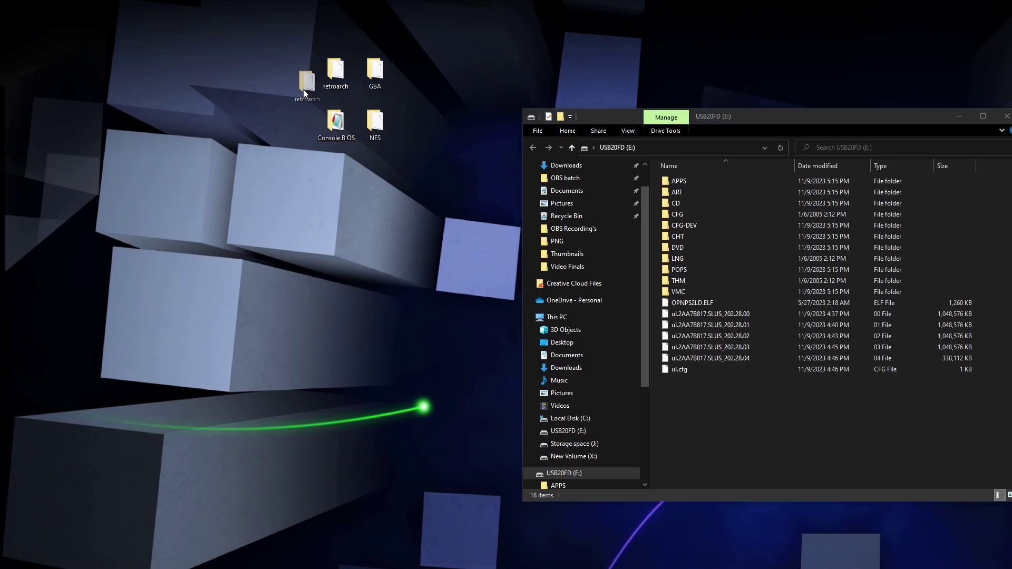
pyautogui.moveTo(362, 260); pyautogui.dragTo(362, 260)
pyautogui.doubleClick(367, 258)
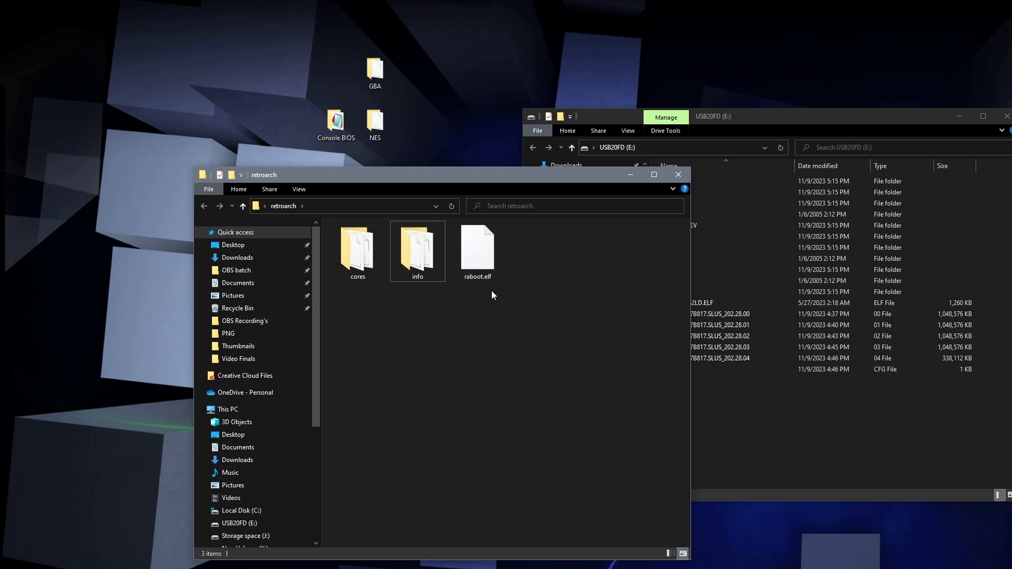
pyautogui.click(477, 275)
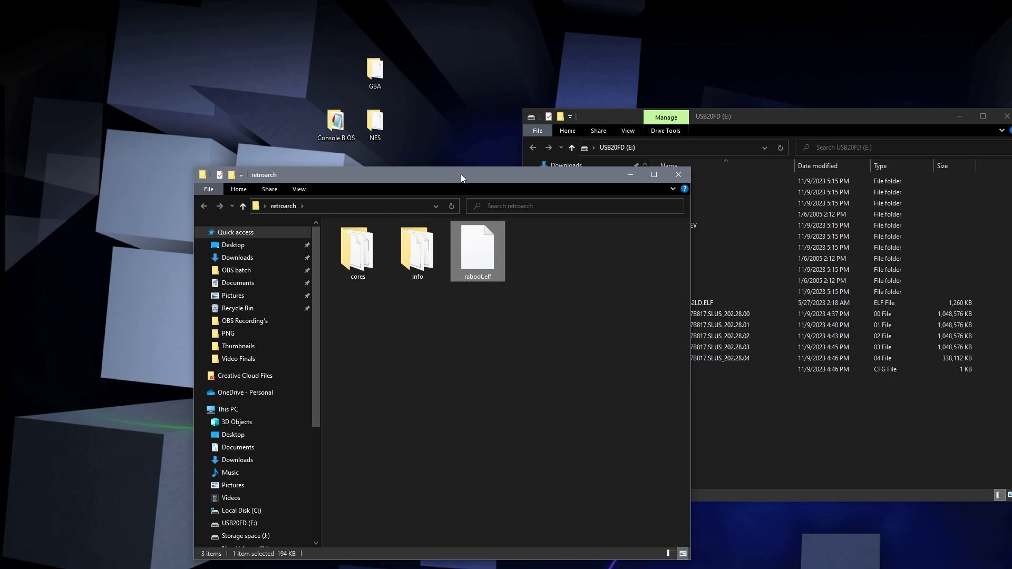
pyautogui.moveTo(463, 177); pyautogui.dragTo(394, 210)
pyautogui.hotkey('alt', 'F4')
# Copy the retroarch folder from the desktop to the root of the USB20FD (E:) drive
pyautogui.rightClick(378, 273)
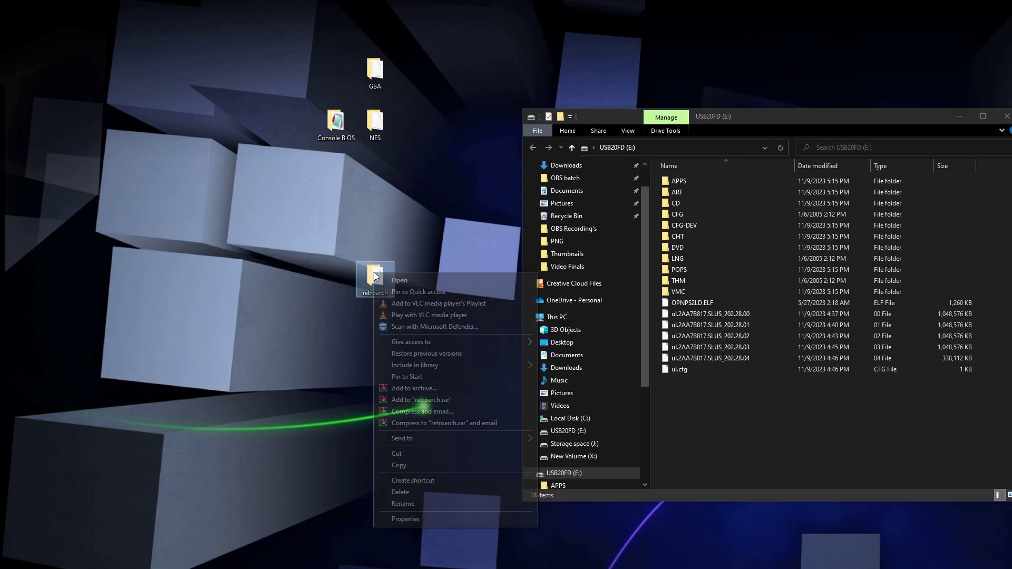
pyautogui.click(403, 468)
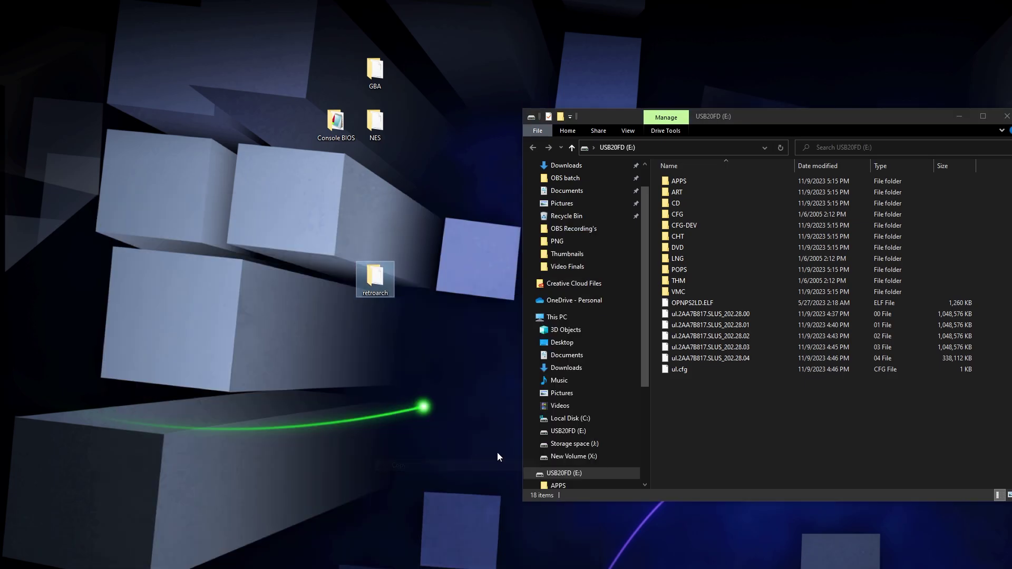
pyautogui.rightClick(705, 434)
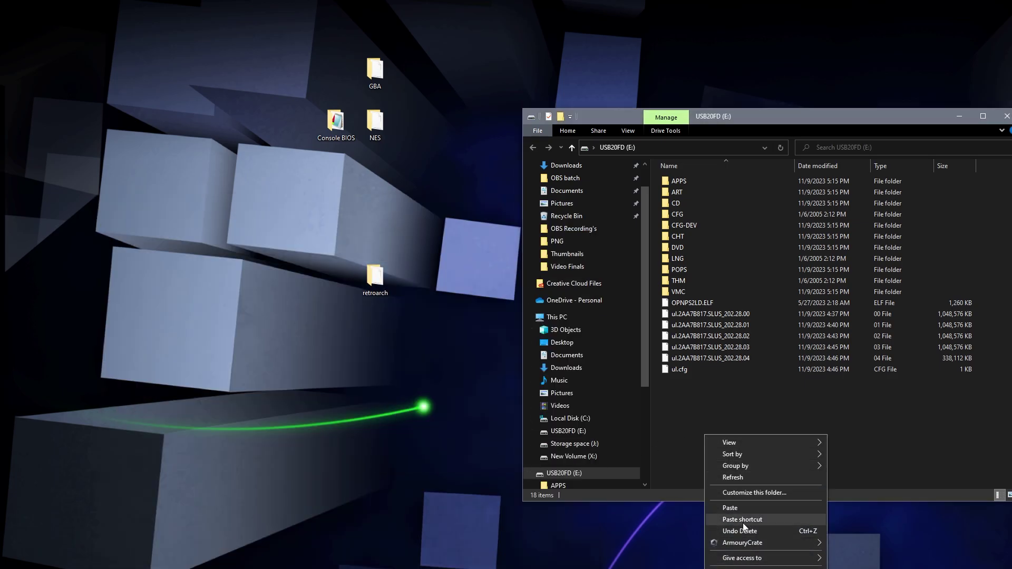
pyautogui.click(743, 509)
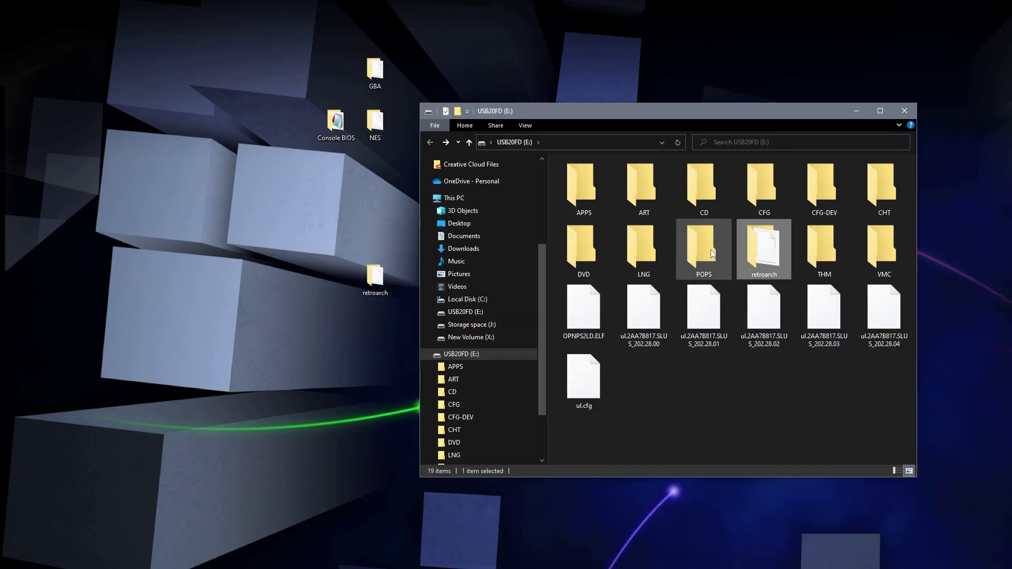
# Rename the retroarch folder on the USB drive to RetroGames and eject the drive
pyautogui.rightClick(776, 253)
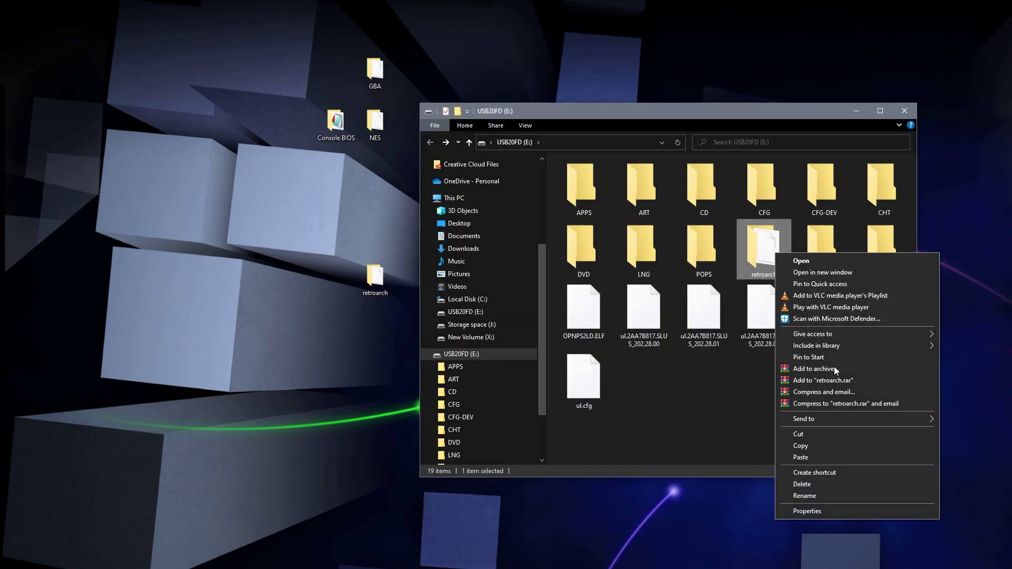
pyautogui.click(821, 497)
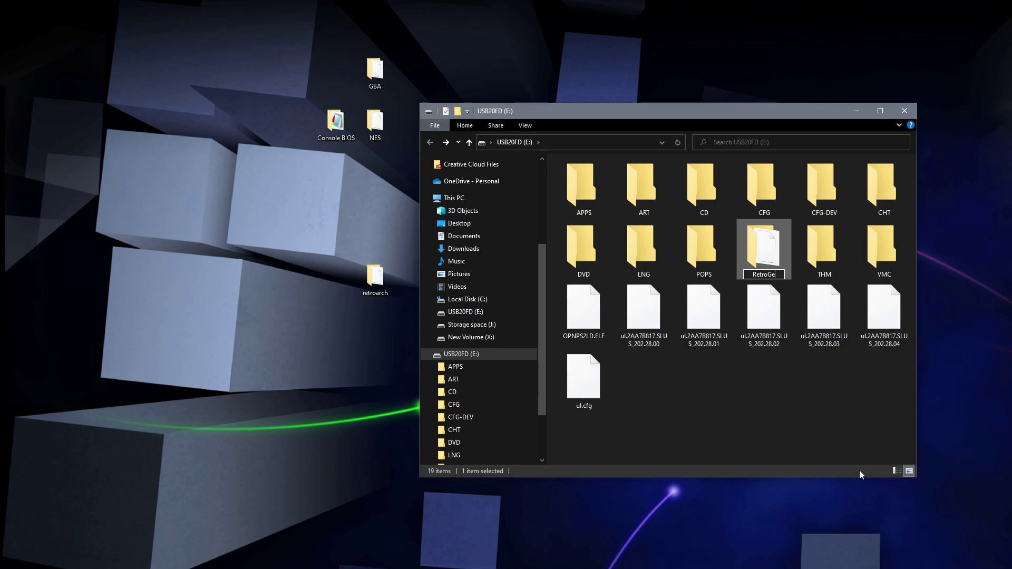
pyautogui.write('ames')
pyautogui.rightClick(471, 355)
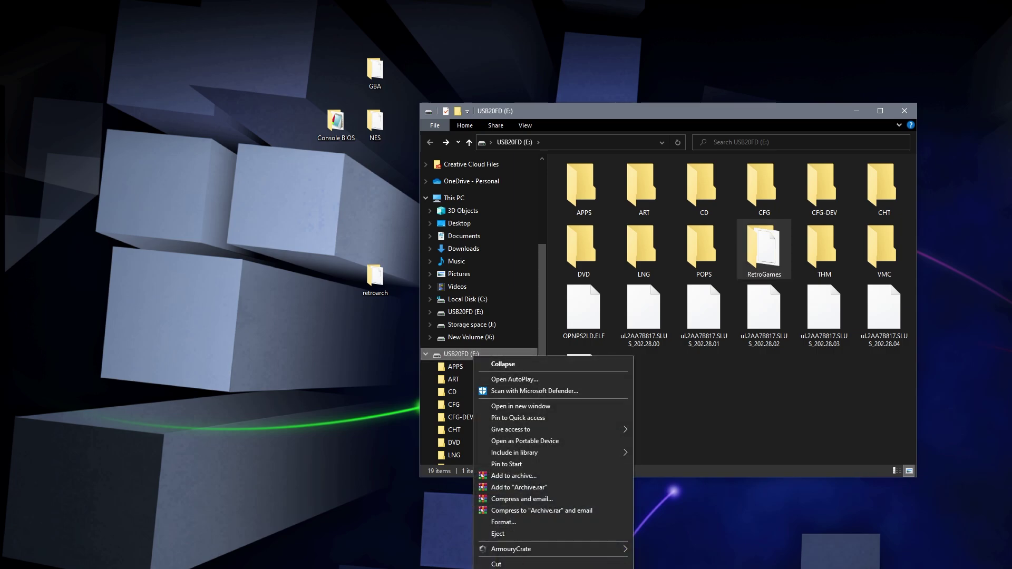
pyautogui.click(498, 534)
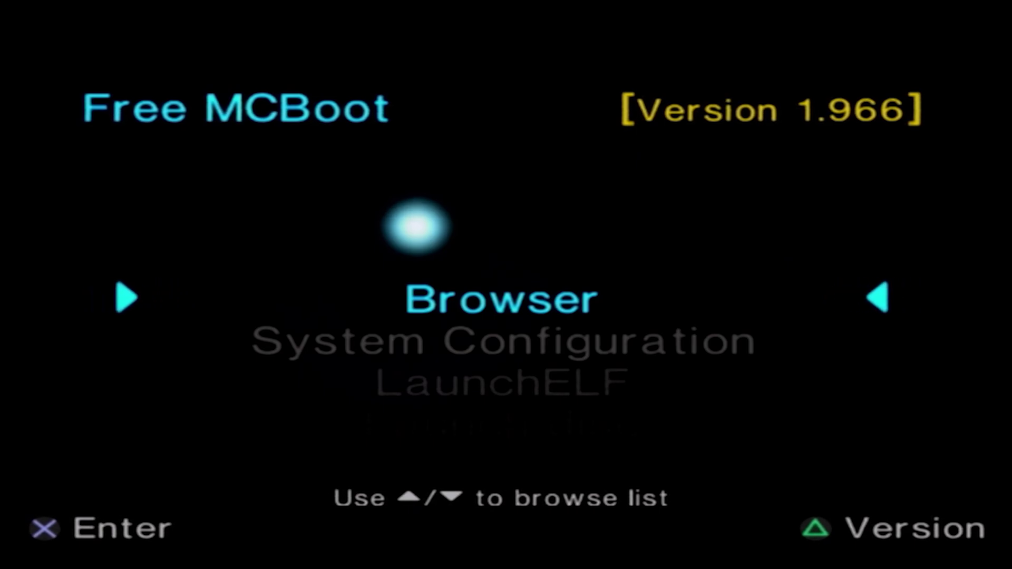
# Launch the Free McBoot Configurator from the PS2 boot menu and choose the button layout with X as OK
pyautogui.press('Down')
pyautogui.press('Down')
pyautogui.press('Down')
pyautogui.press('Down')
pyautogui.press('Down')
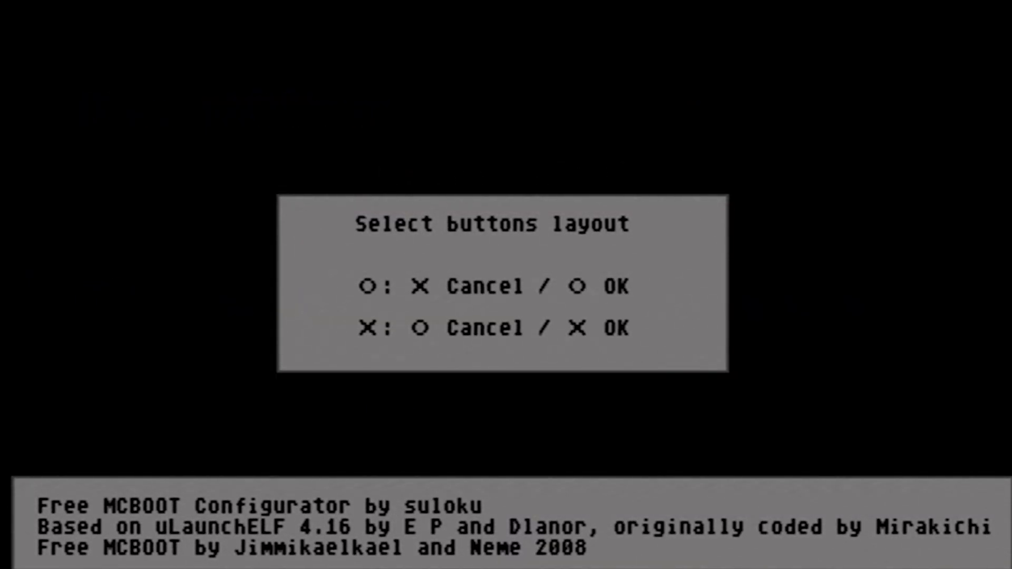
pyautogui.press('x')
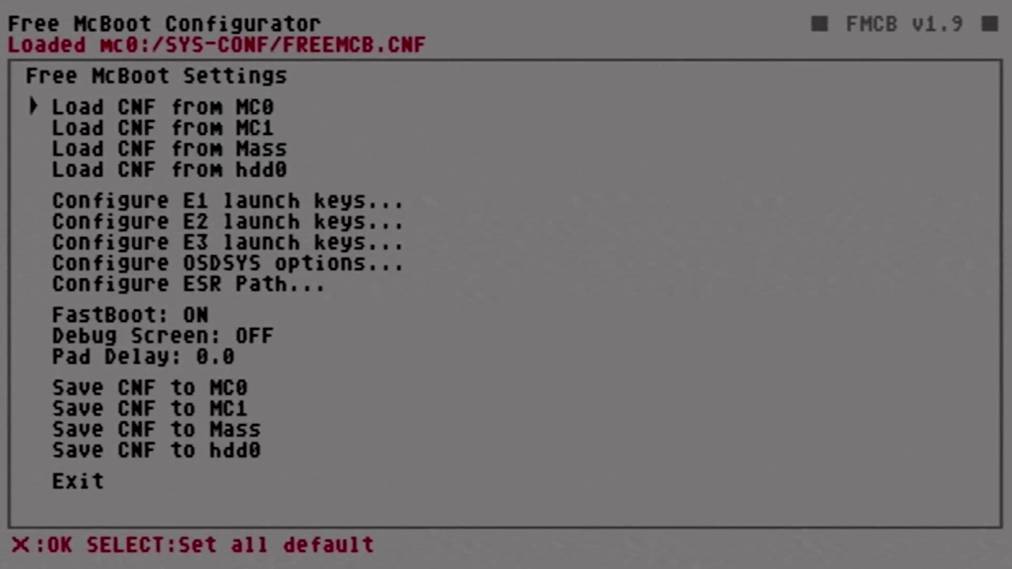
# Open the OSDSYS options configuration in the Free McBoot settings
pyautogui.press('Down')
pyautogui.press('Down')
pyautogui.press('Down')
pyautogui.press('Down')
pyautogui.press('Down')
pyautogui.press('Down')
pyautogui.press('Down')
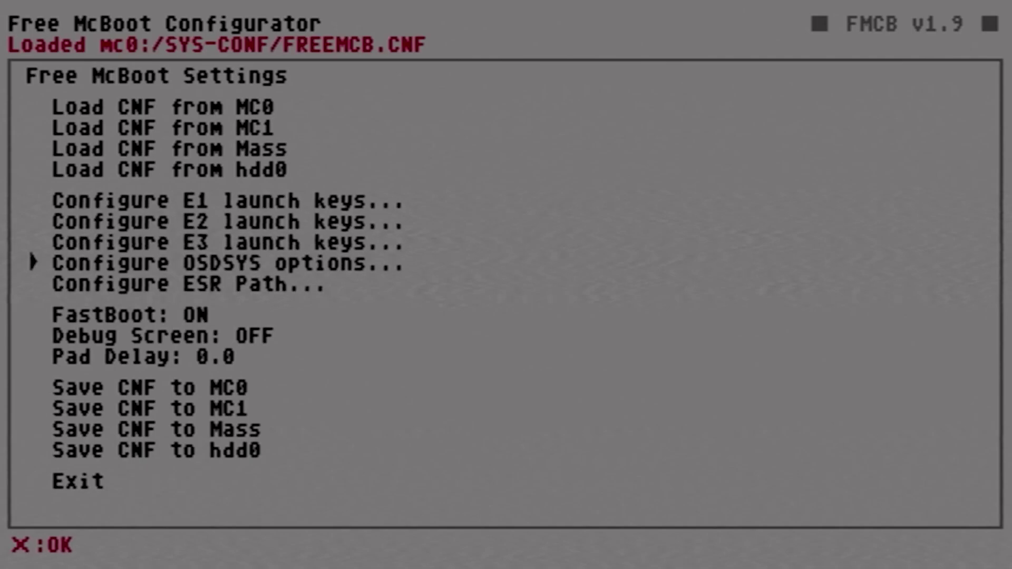
pyautogui.press('x')
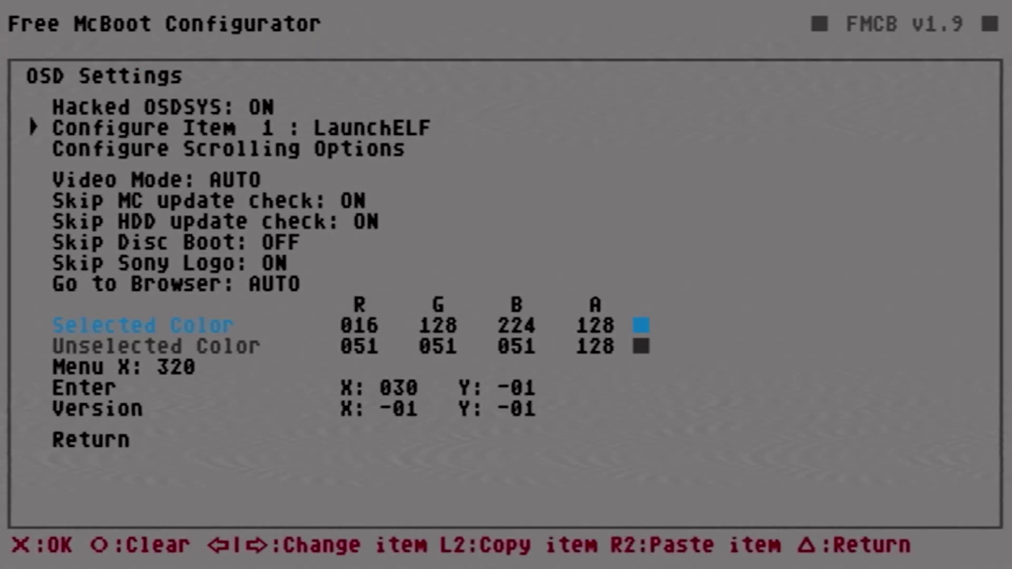
# Open the settings of the empty menu entry, Item 7
pyautogui.press('Right')
pyautogui.press('Left')
pyautogui.press('Right')
pyautogui.press('Right')
pyautogui.press('Right')
pyautogui.press('Right')
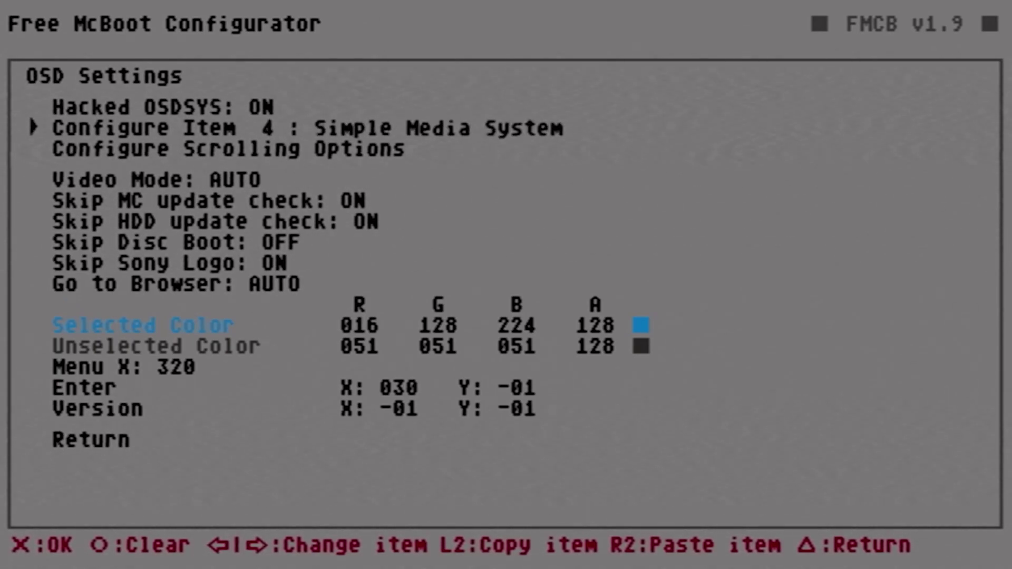
pyautogui.press('Right')
pyautogui.press('Right')
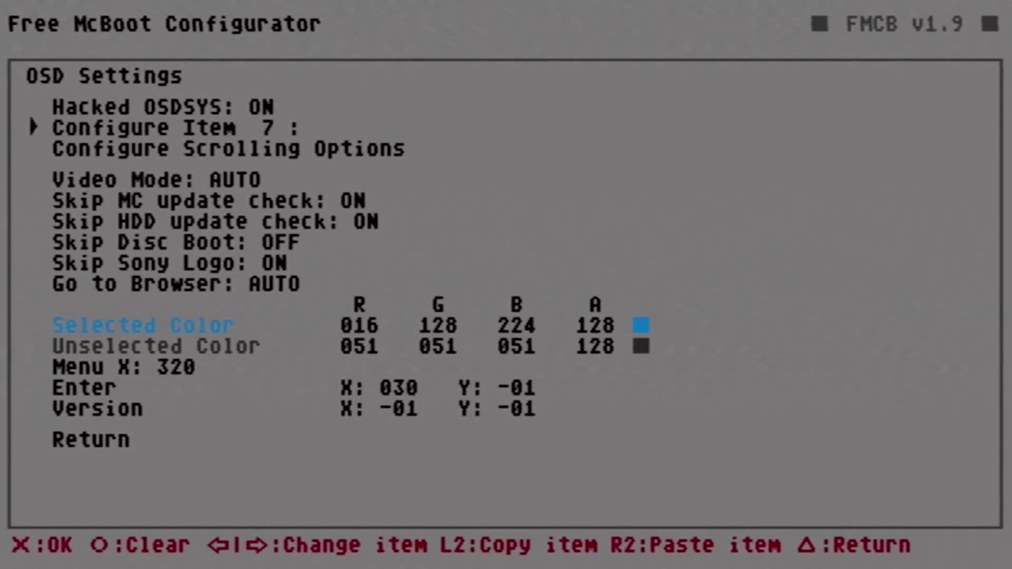
pyautogui.press('Return')
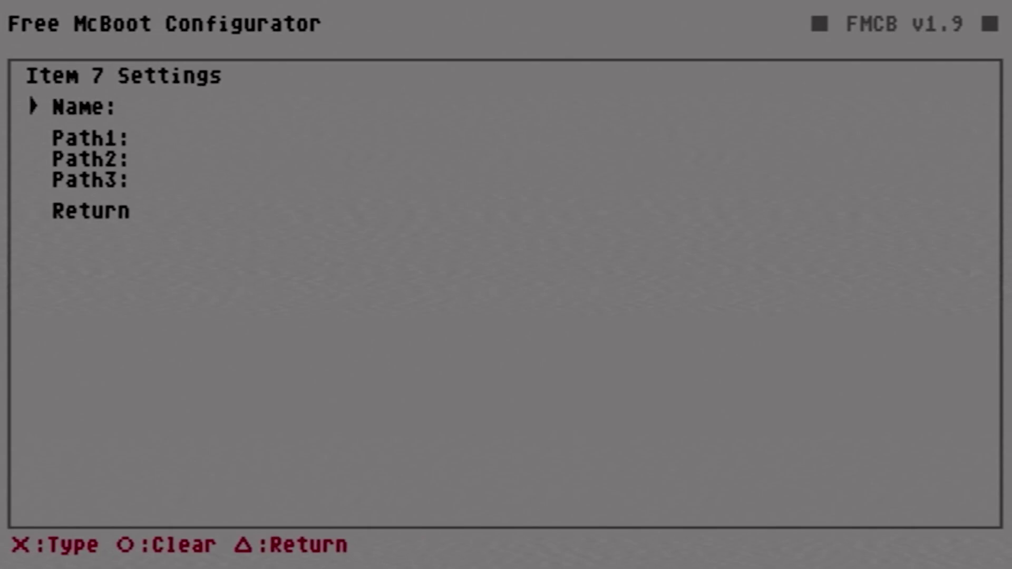
# Name menu Item 7 "Retro Arch"
pyautogui.press('Return')
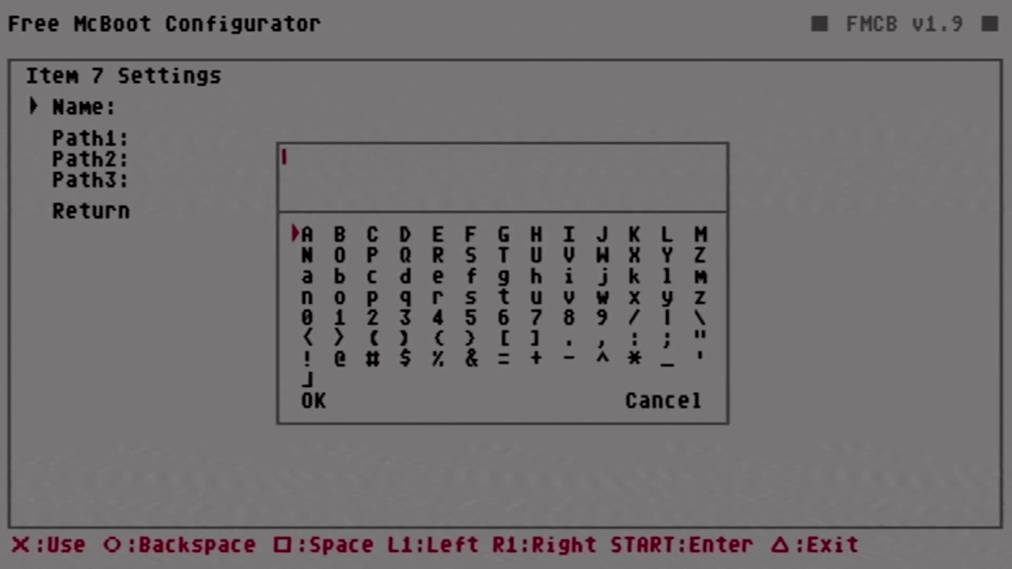
pyautogui.press('Down')
pyautogui.press('Right')
pyautogui.write('Re')
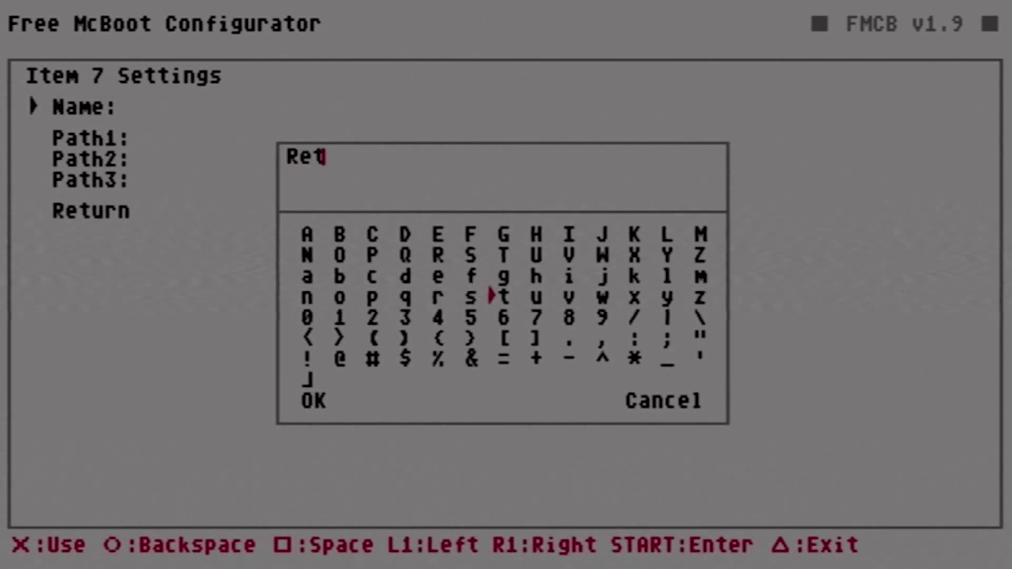
pyautogui.press('Left')
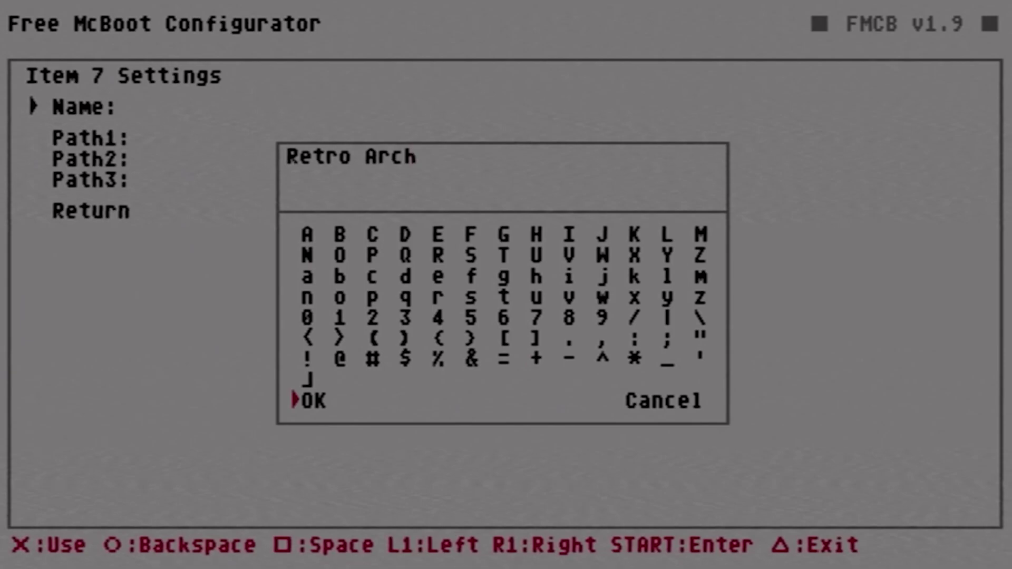
pyautogui.press('Return')
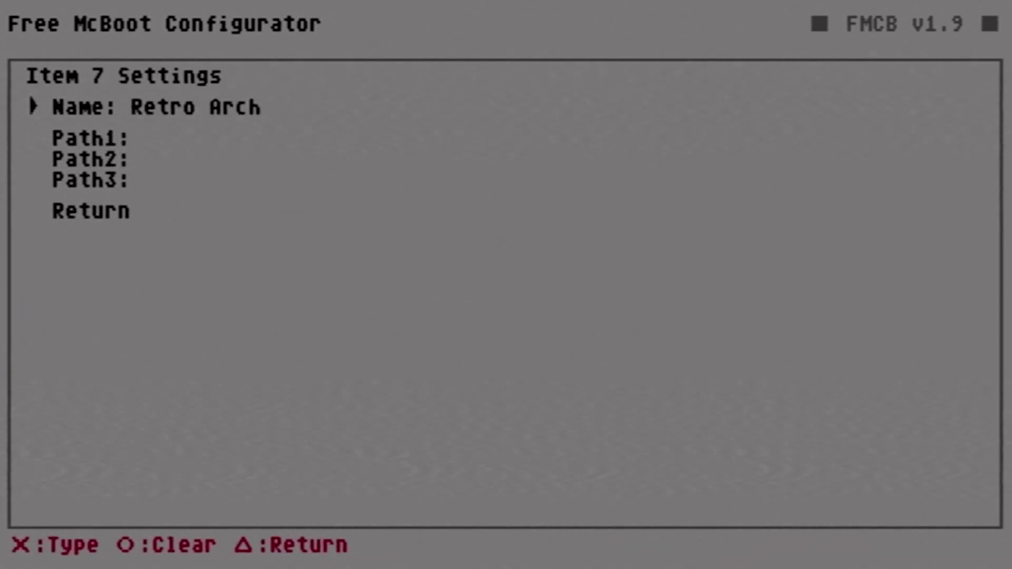
# Browse Item 7's Path1 to the RetroGames folder on the mass:/ USB device
pyautogui.press('Down')
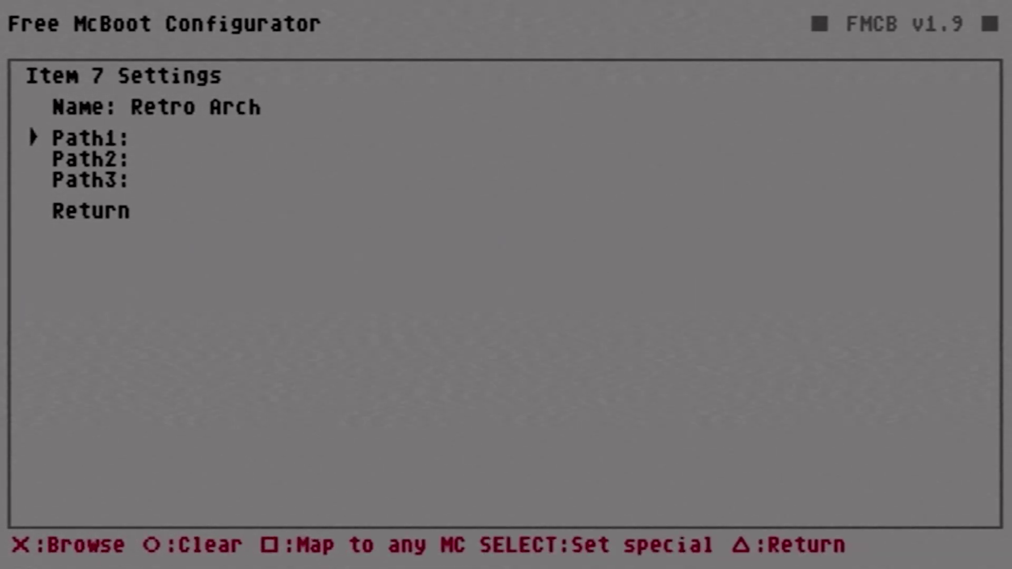
pyautogui.press('Return')
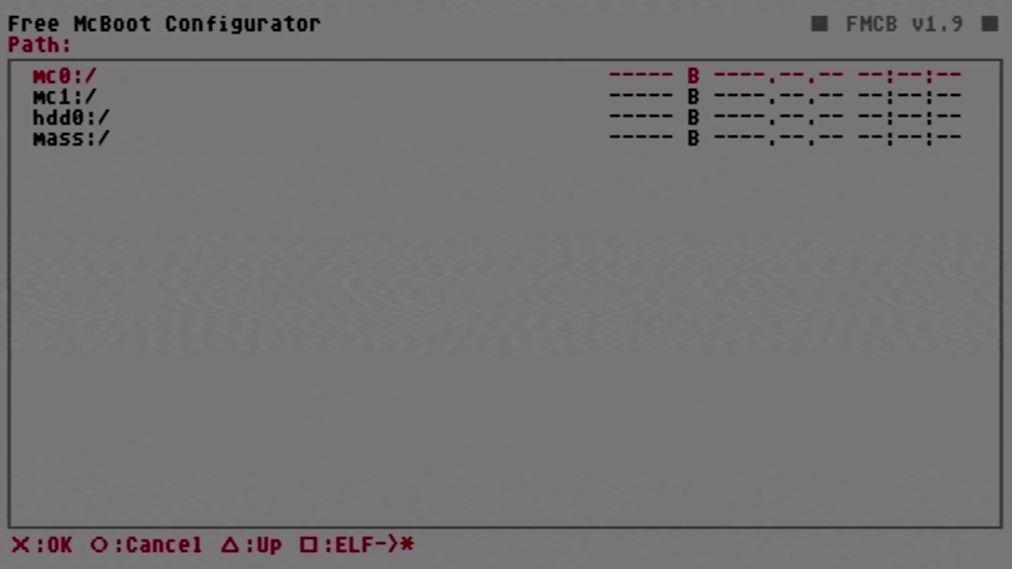
pyautogui.press('Down')
pyautogui.press('Down')
pyautogui.press('Down')
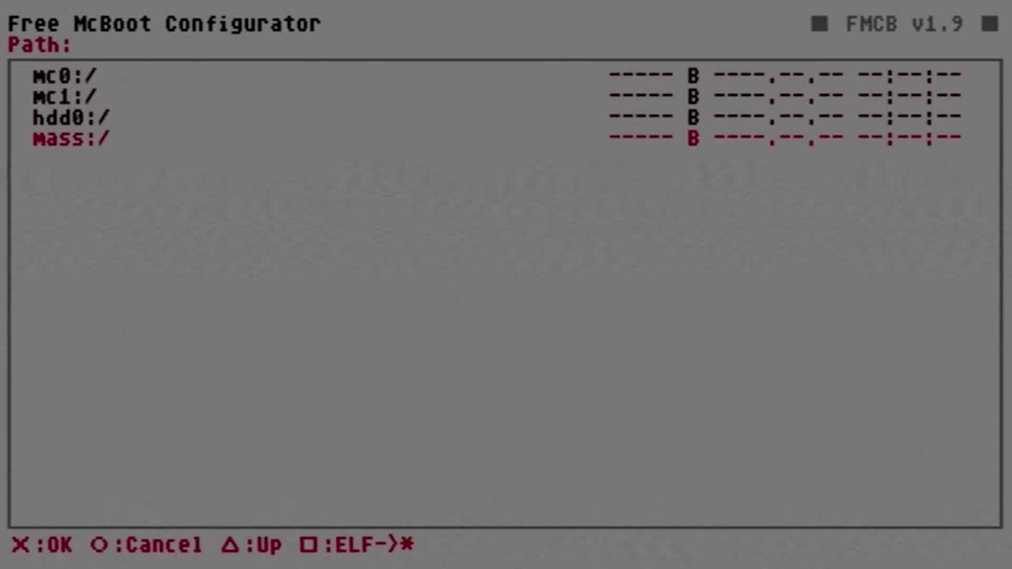
pyautogui.press('Return')
pyautogui.press('Down')
pyautogui.press('Down')
pyautogui.press('Down')
pyautogui.press('Down')
pyautogui.press('Down')
pyautogui.press('Down')
pyautogui.press('Down')
pyautogui.press('Down')
pyautogui.press('Down')
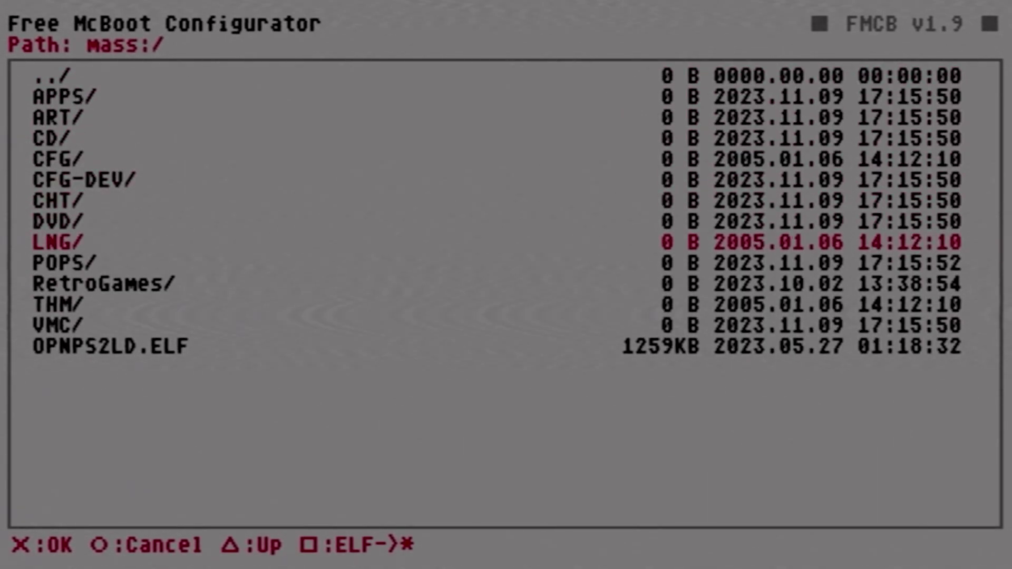
pyautogui.press('Down')
pyautogui.press('Return')
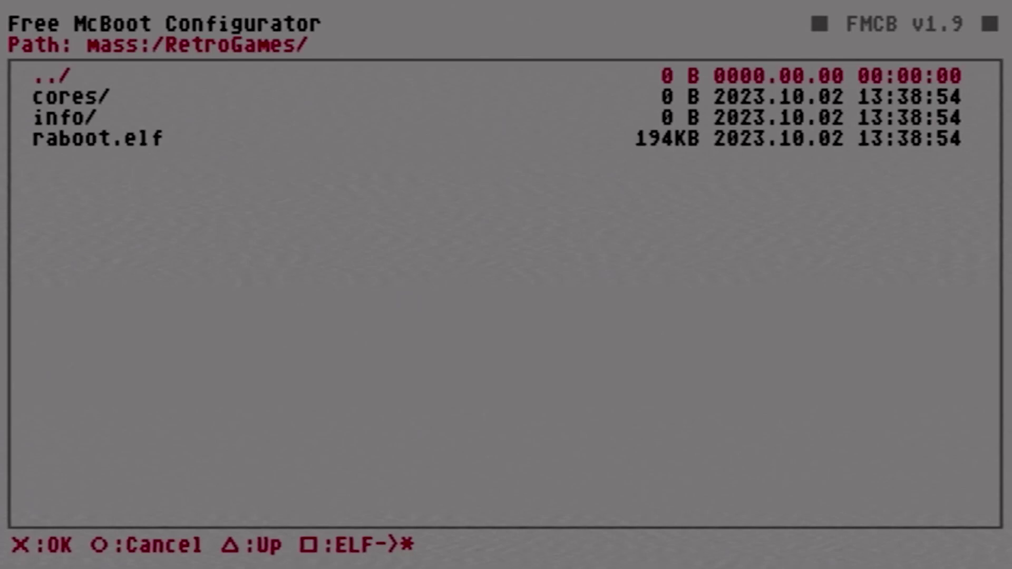
# Set Item 7's Path1 to raboot.elf in the RetroGames folder and return to the OSD settings
pyautogui.press('Down')
pyautogui.press('Down')
pyautogui.press('Down')
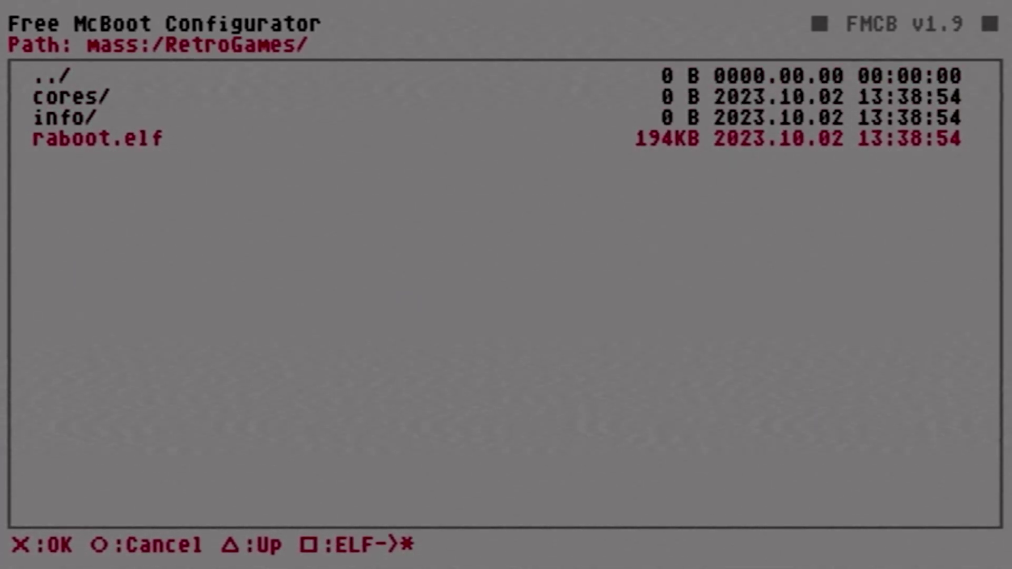
pyautogui.press('Return')
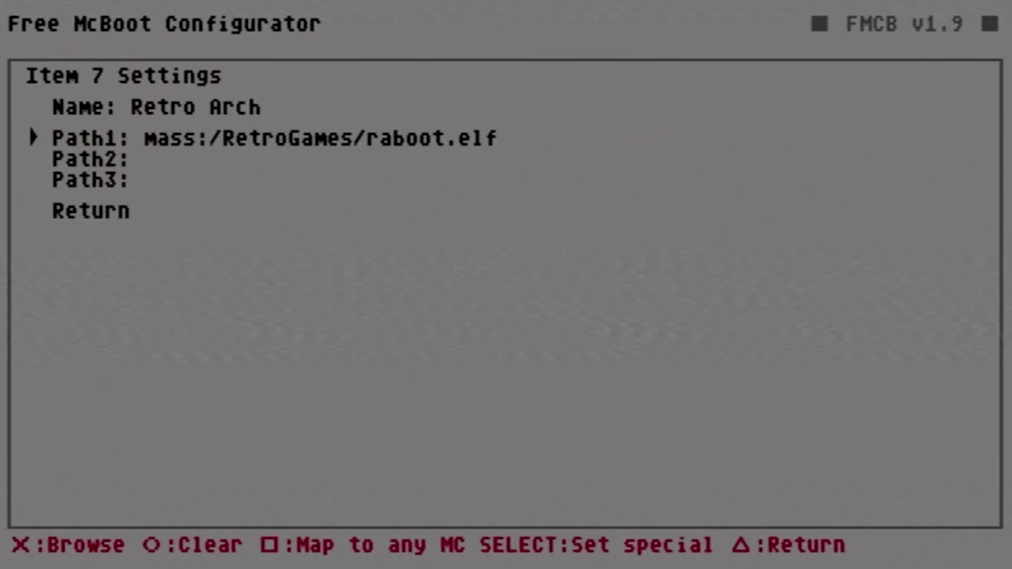
pyautogui.press('Down')
pyautogui.press('Down')
pyautogui.press('Down')
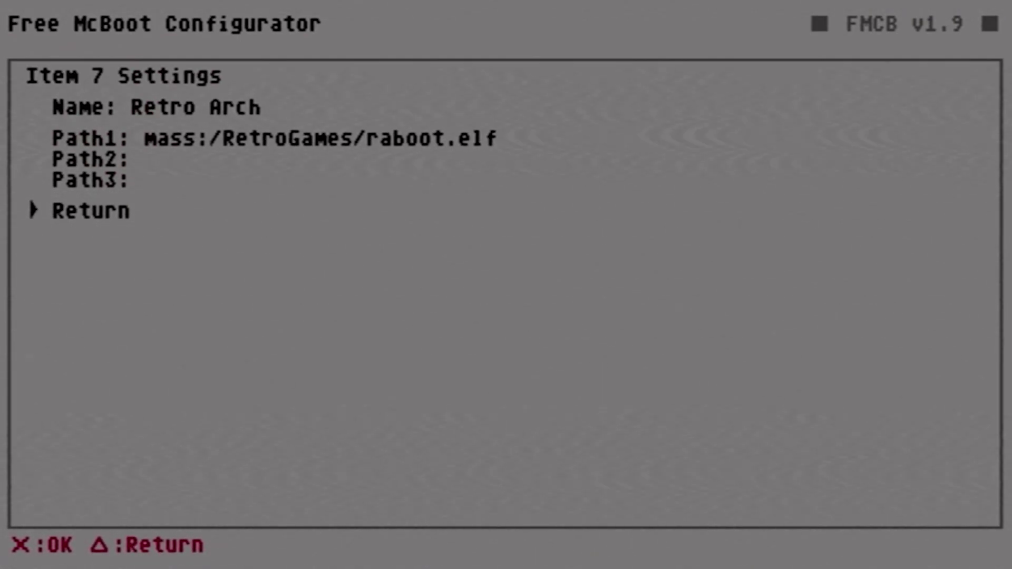
pyautogui.press('Return')
# Leave the OSD settings and return to the main Free McBoot settings
pyautogui.press('Down')
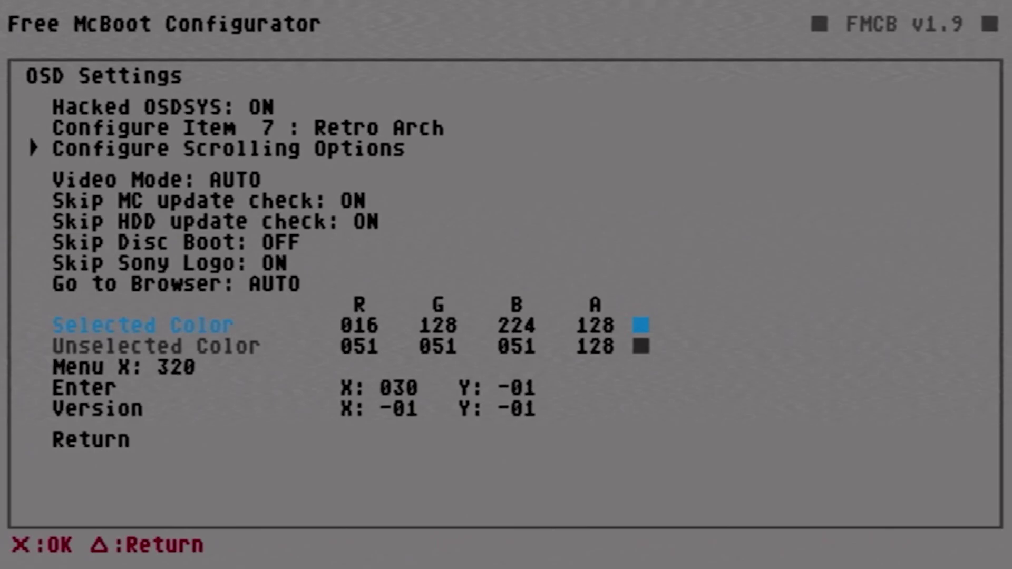
pyautogui.press('Down')
pyautogui.press('Down')
pyautogui.press('Down')
pyautogui.press('Down')
pyautogui.press('Down')
pyautogui.press('Down')
pyautogui.press('Down')
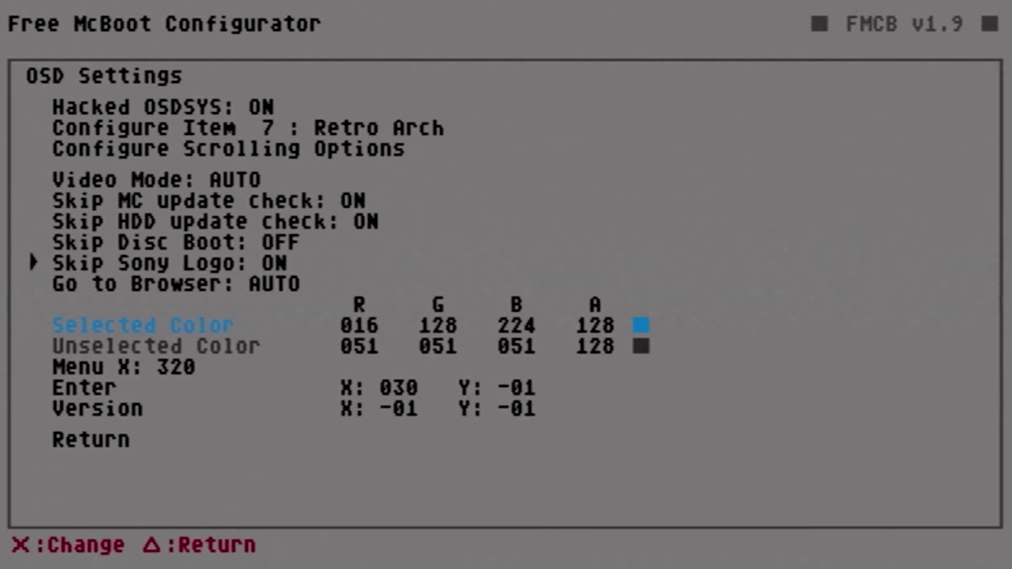
pyautogui.press('Down')
pyautogui.press('Down')
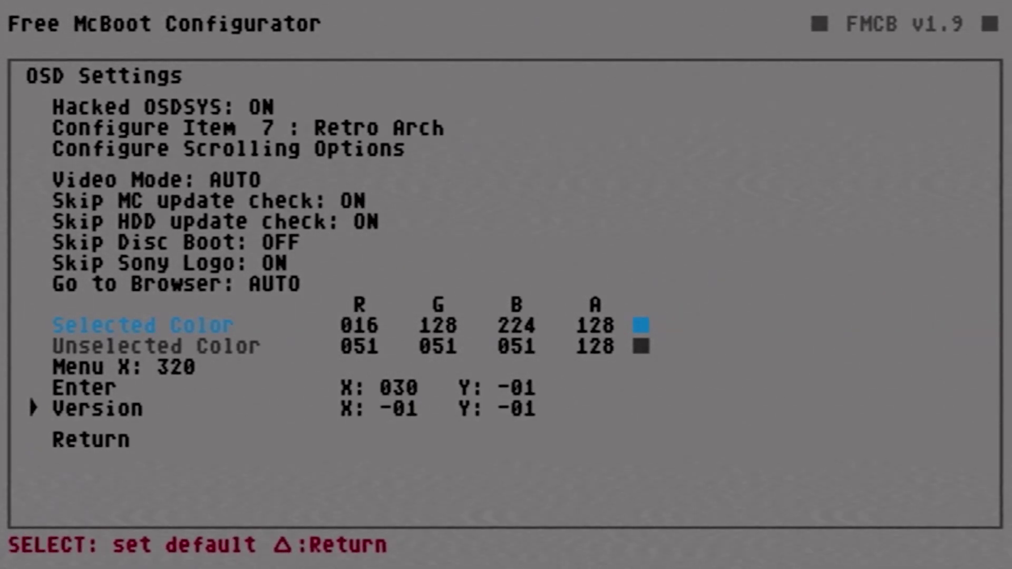
pyautogui.press('Down')
pyautogui.press('Return')
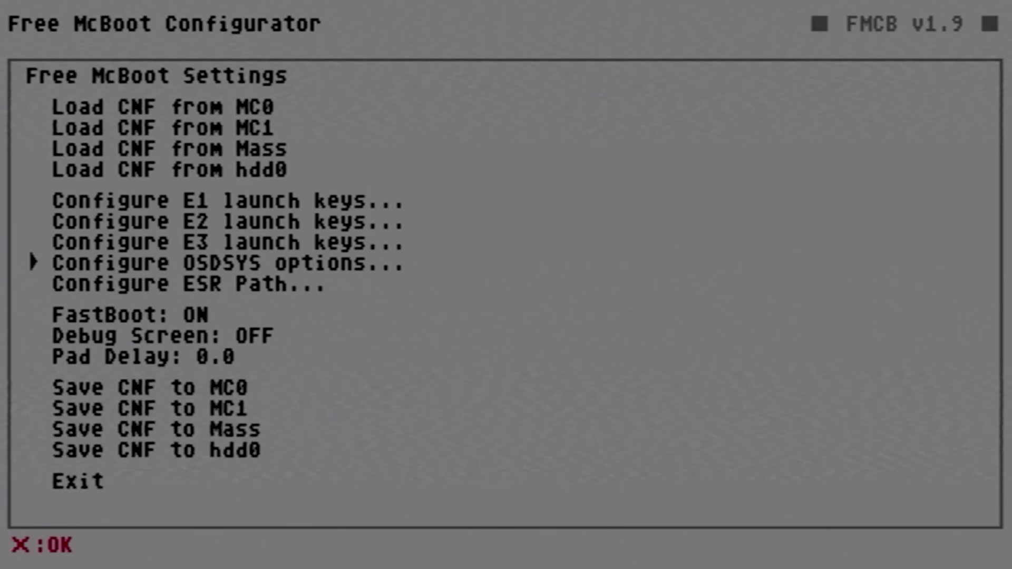
# Save the Free McBoot configuration (CNF) to memory card MC0
pyautogui.press('Down')
pyautogui.press('Down')
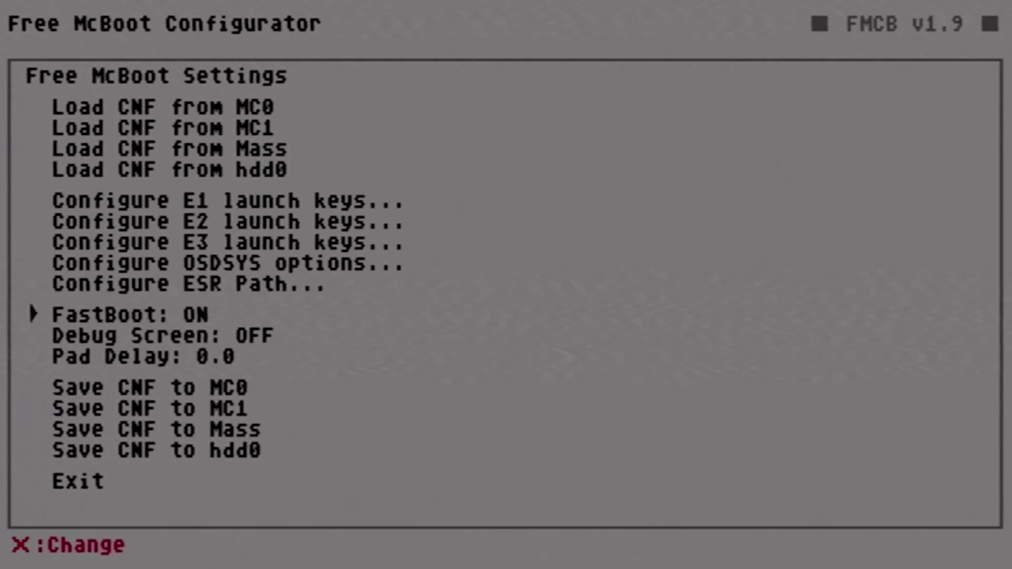
pyautogui.press('Down')
pyautogui.press('Down')
pyautogui.press('Down')
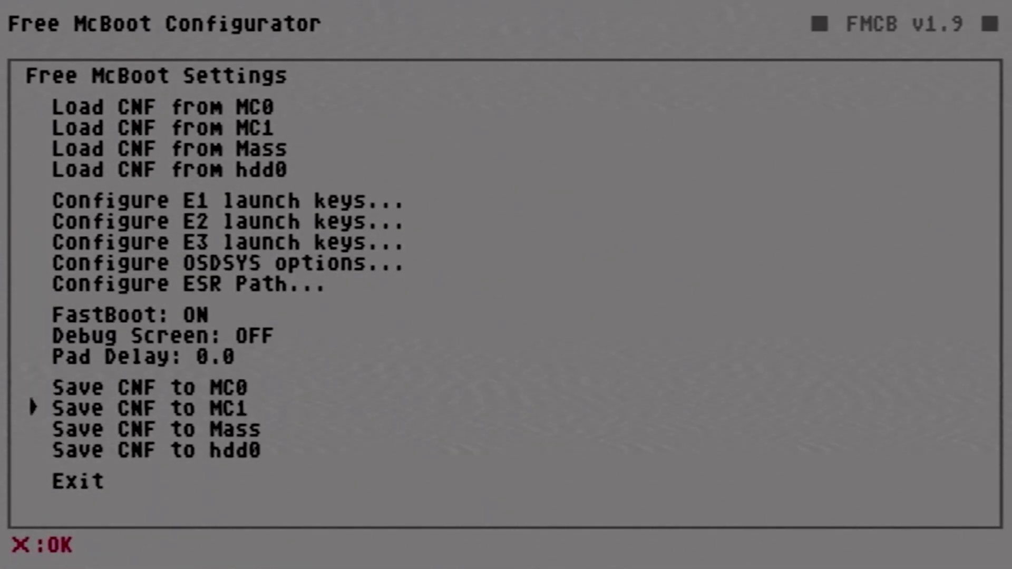
pyautogui.press('Up')
pyautogui.press('Return')
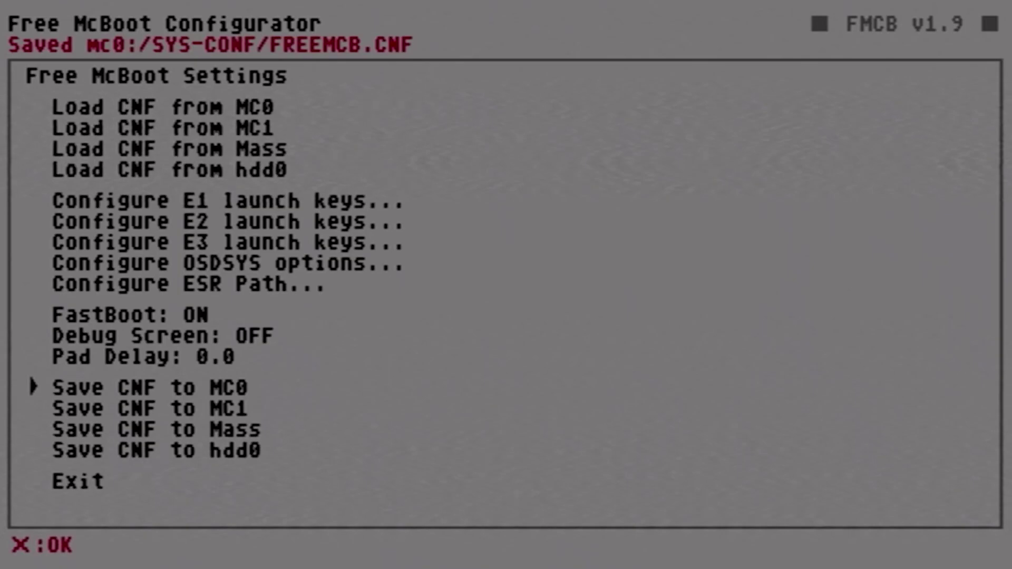
# Exit the configurator and launch the Retro Arch entry from the Free MCBoot menu
pyautogui.press('Down')
pyautogui.press('Down')
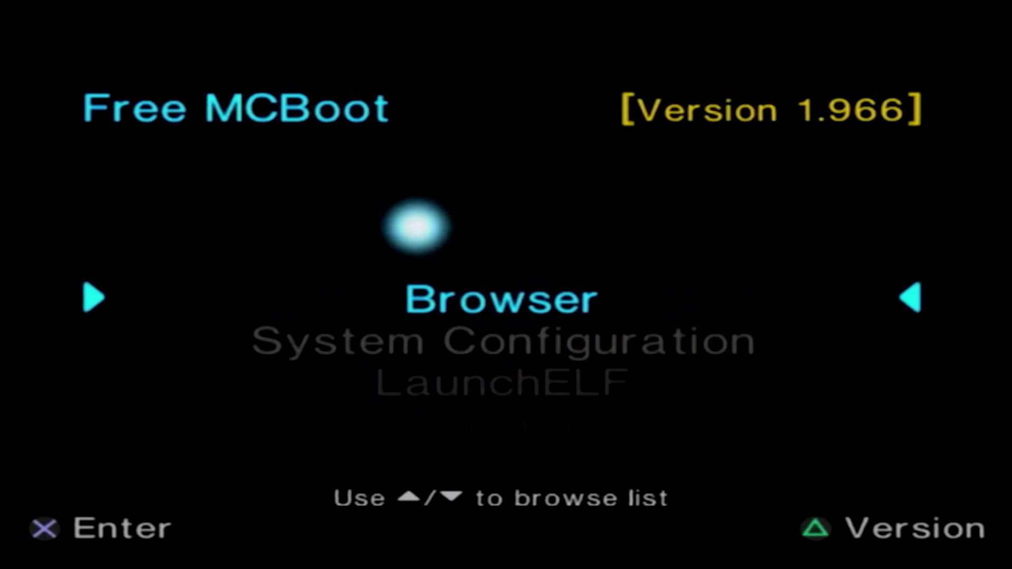
pyautogui.press('Down')
pyautogui.press('Down')
pyautogui.press('Down')
pyautogui.press('Down')
pyautogui.press('Down')
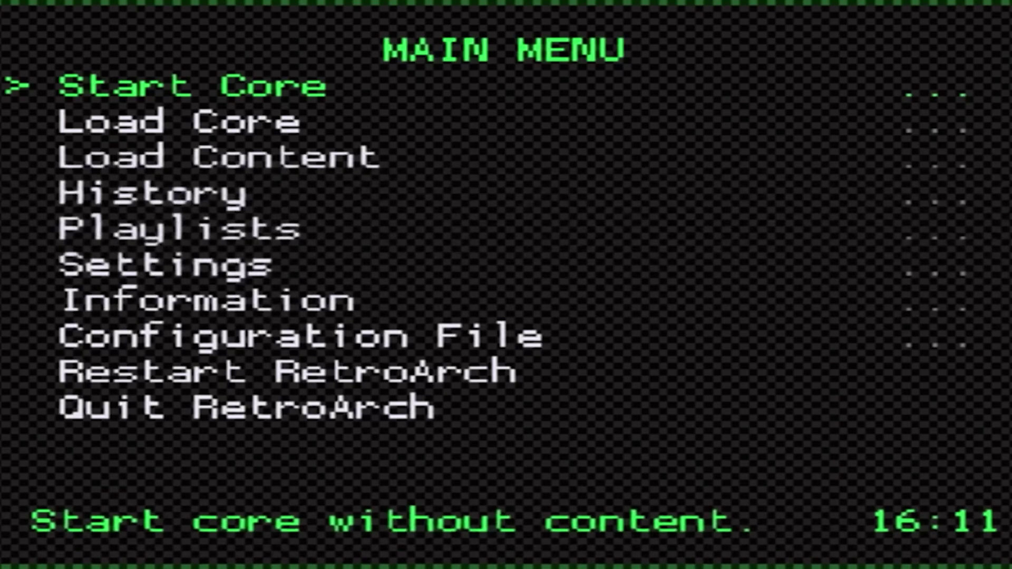
# Quit RetroArch from its main menu
pyautogui.press('Down')
pyautogui.press('Down')
pyautogui.press('Down')
pyautogui.press('Down')
pyautogui.press('Down')
pyautogui.press('Down')
pyautogui.press('Down')
pyautogui.press('Down')
pyautogui.press('Down')
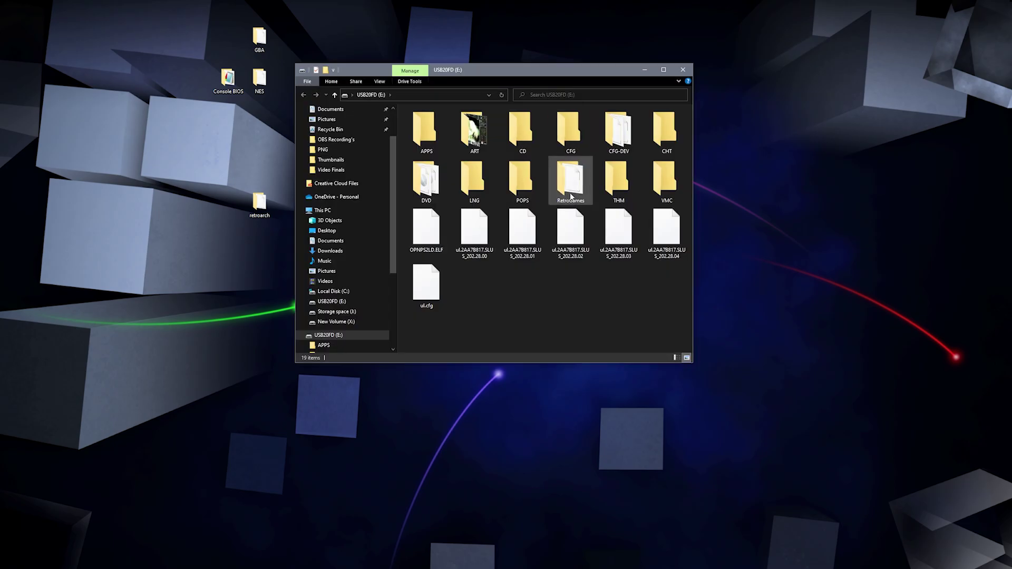
# Switch to File Explorer on the PC and open the retroarch folder inside RetroGames on the USB drive
pyautogui.click(571, 196)
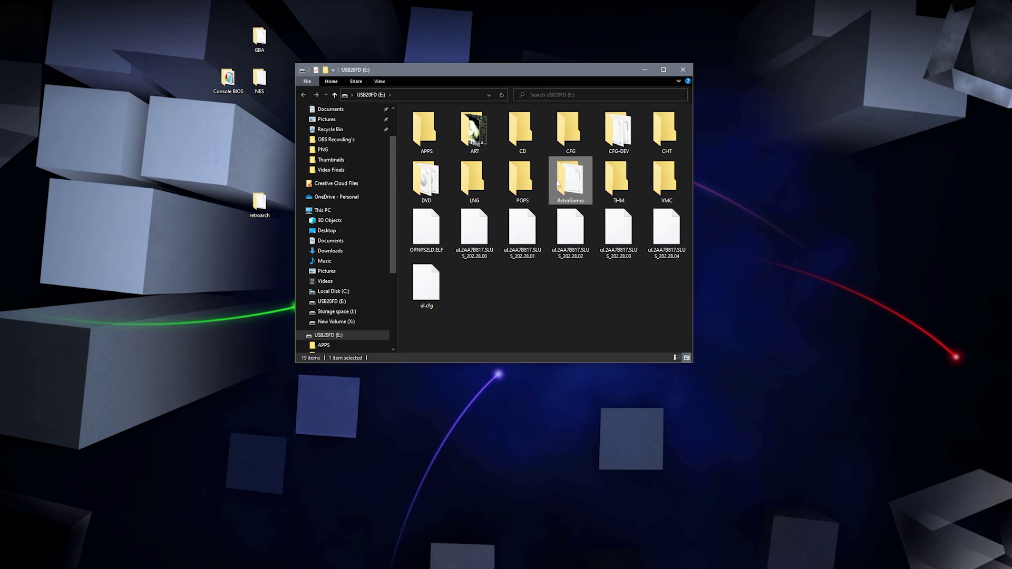
pyautogui.doubleClick(559, 182)
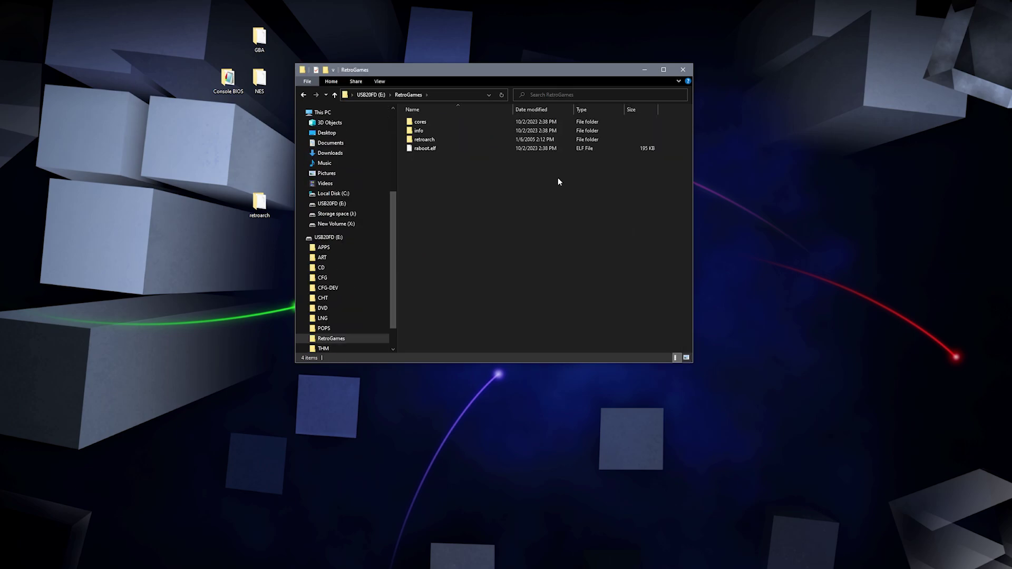
pyautogui.doubleClick(423, 140)
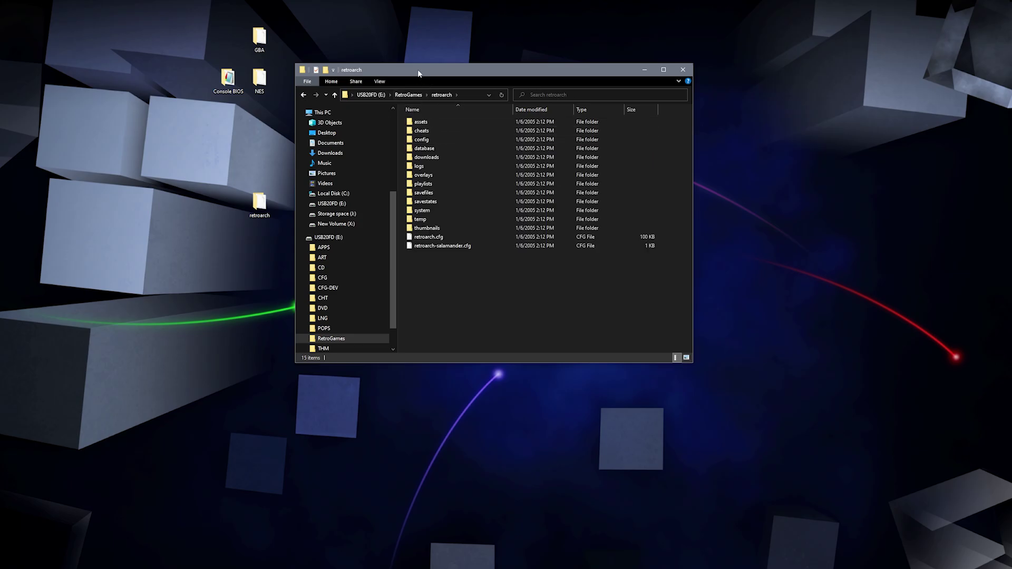
# Copy the GBA and NES game folders from the desktop into retroarch's downloads folder and check the copies
pyautogui.moveTo(419, 73); pyautogui.dragTo(497, 47)
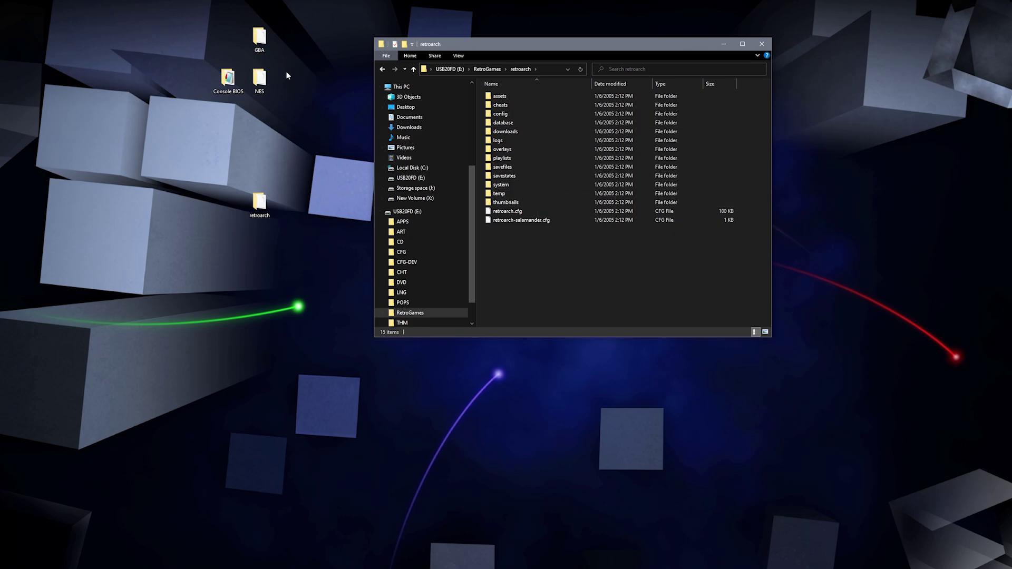
pyautogui.moveTo(290, 74); pyautogui.dragTo(331, 96)
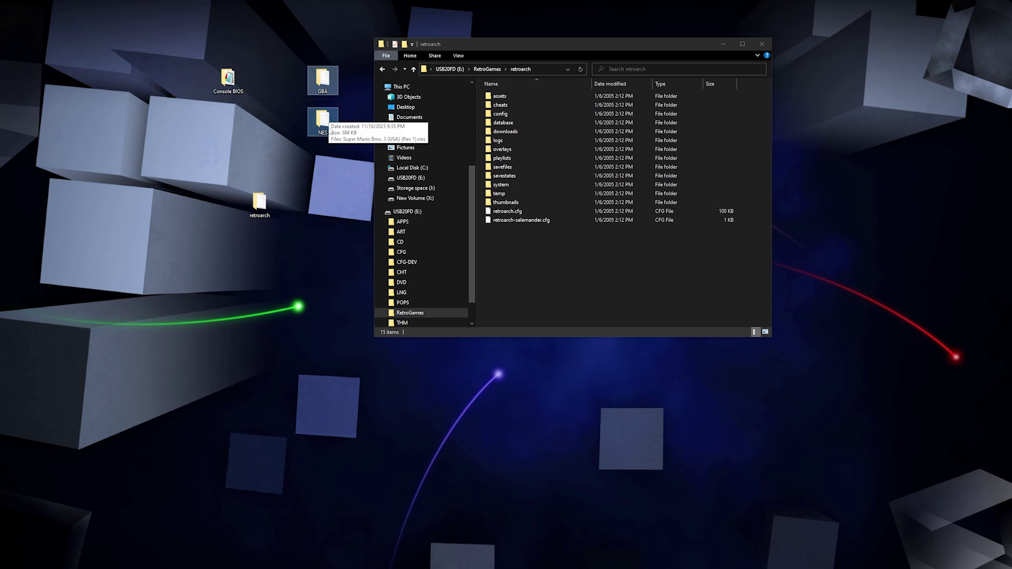
pyautogui.scroll(4, 473, 160)
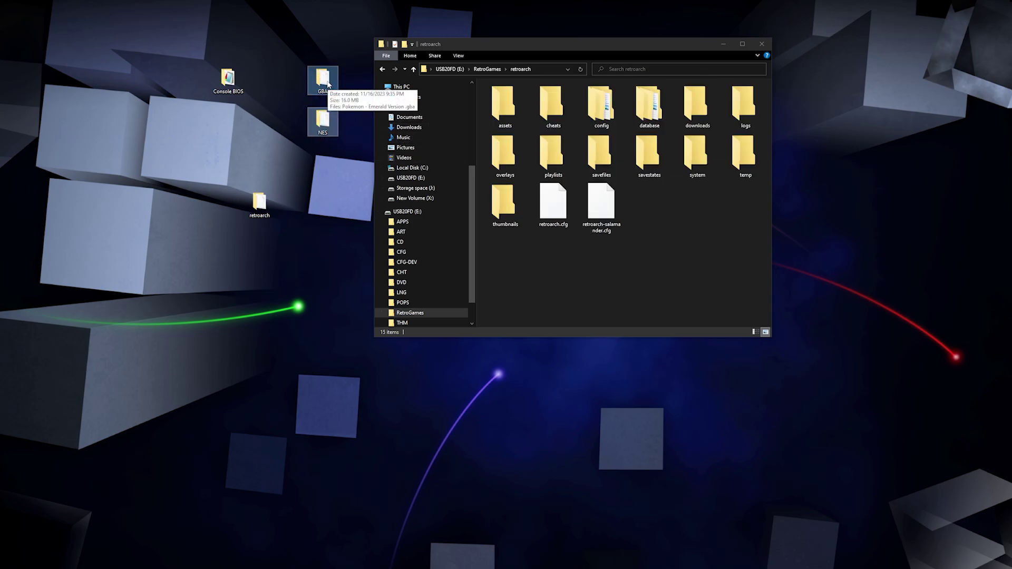
pyautogui.moveTo(323, 83); pyautogui.dragTo(704, 115)
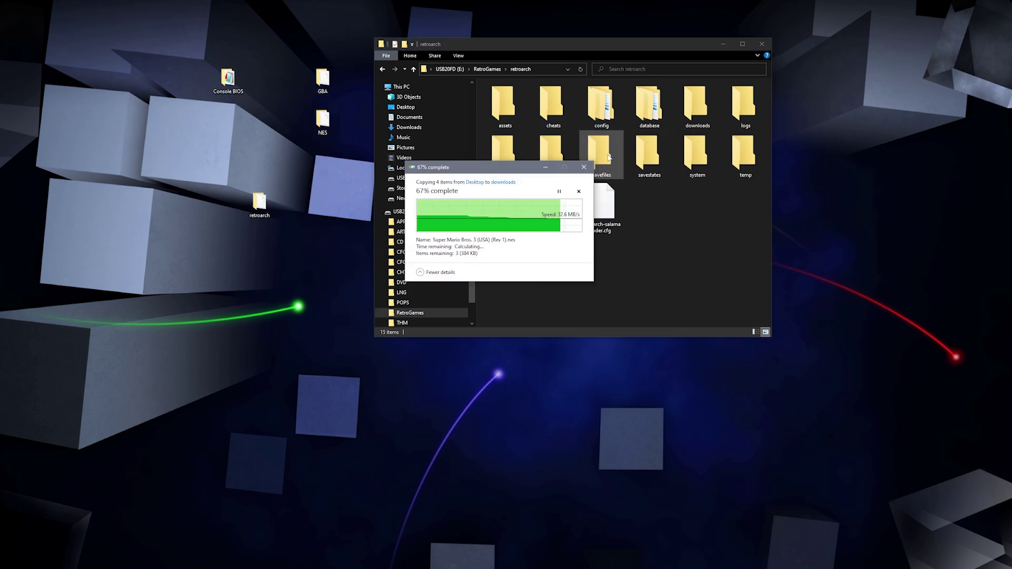
pyautogui.doubleClick(685, 111)
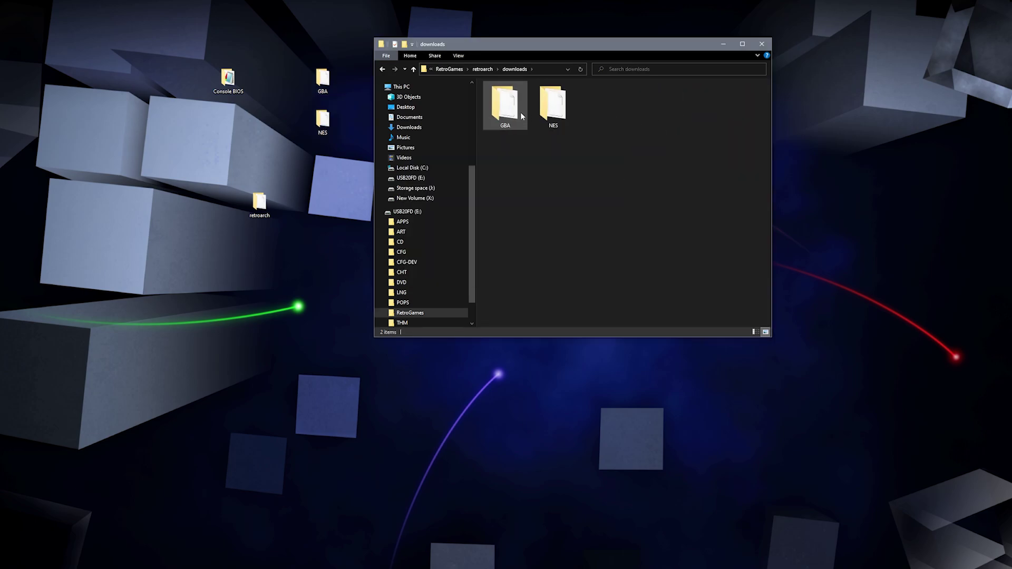
# Open retroarch's system folder and the desktop's Console BIOS folder, and arrange the two windows side by side
pyautogui.hotkey('alt', 'Up')
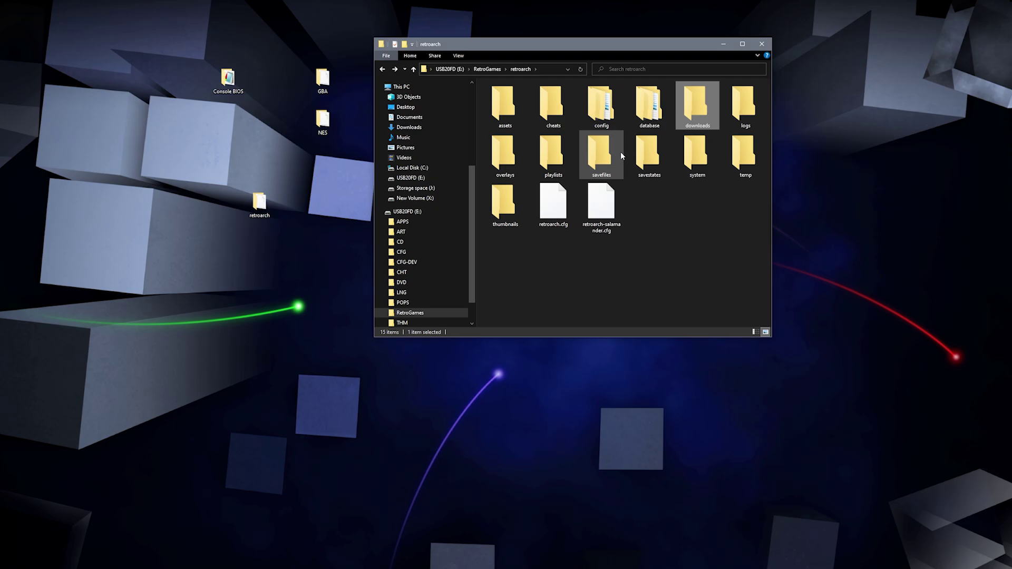
pyautogui.doubleClick(708, 162)
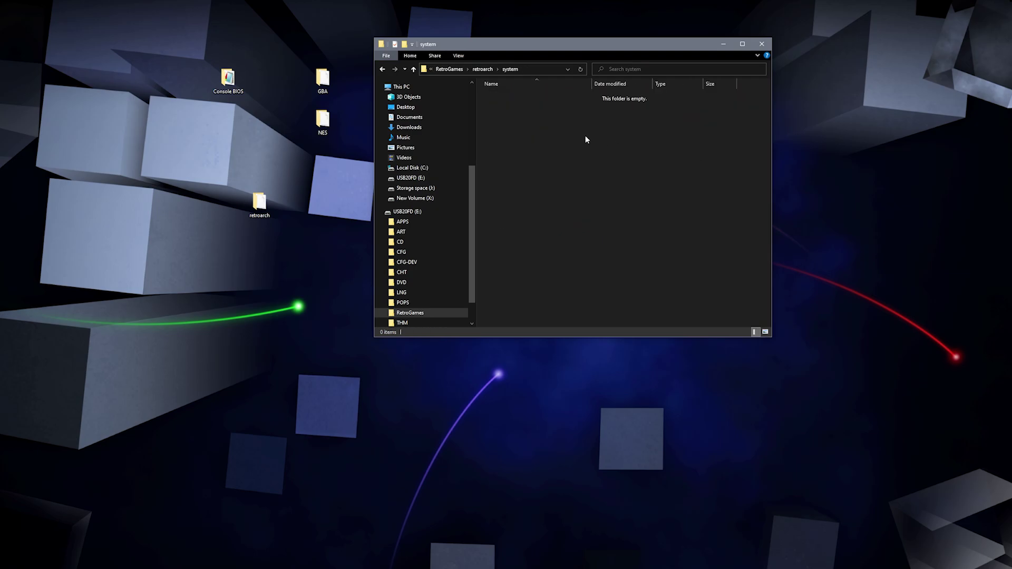
pyautogui.doubleClick(229, 78)
pyautogui.moveTo(506, 40); pyautogui.dragTo(631, 44)
pyautogui.moveTo(270, 45); pyautogui.dragTo(373, 51)
# Copy gba_bios.bin from the Nintendo - Game Boy Advance BIOS folder into retroarch's system folder
pyautogui.scroll(-3, 279, 159)
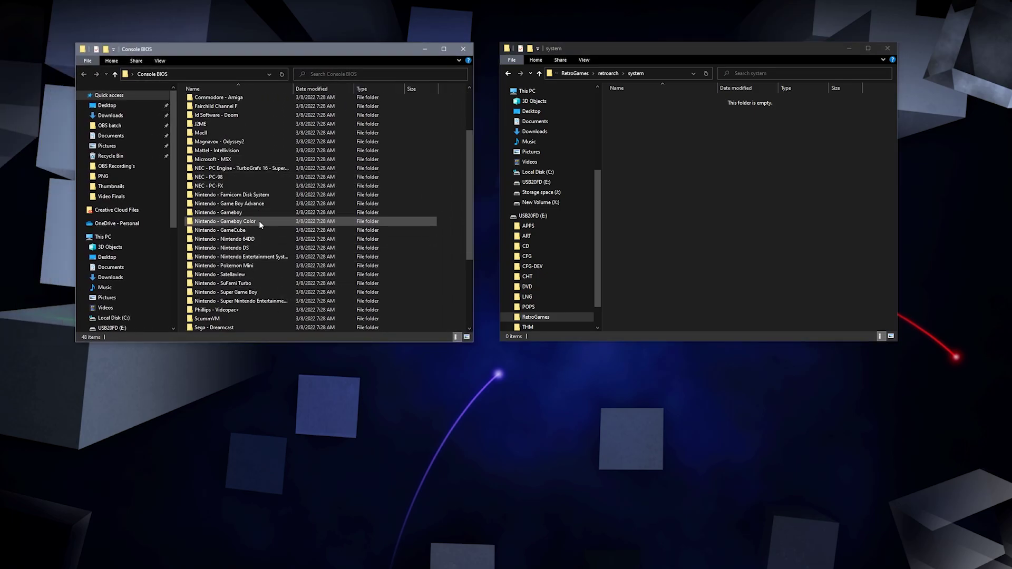
pyautogui.scroll(2, 259, 220)
pyautogui.scroll(-1, 259, 223)
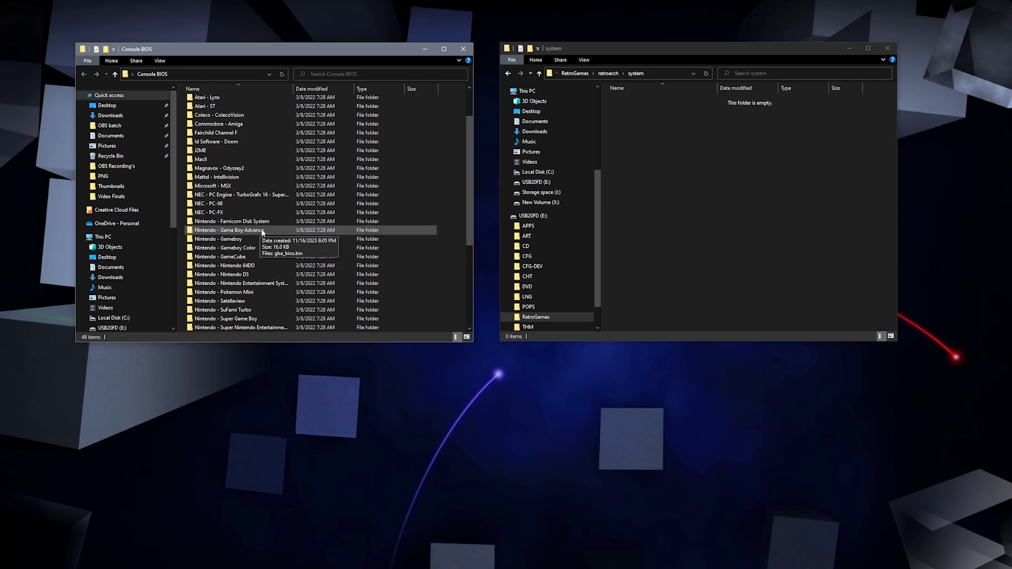
pyautogui.doubleClick(262, 233)
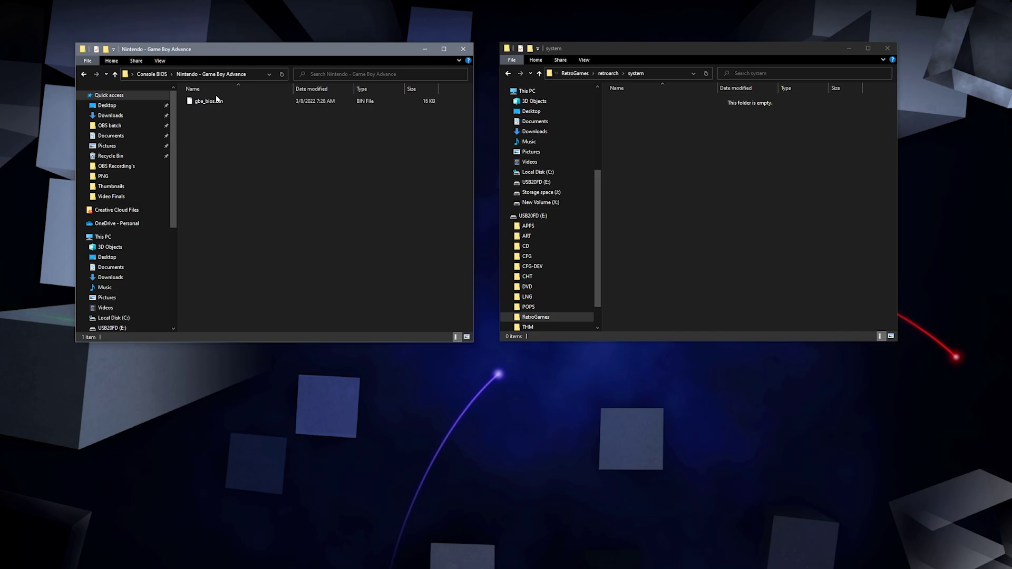
pyautogui.moveTo(218, 104); pyautogui.dragTo(726, 166)
# Copy NstDatabase from the Nintendo Entertainment System BIOS folder into retroarch's system folder and check the copied files
pyautogui.press('BackSpace')
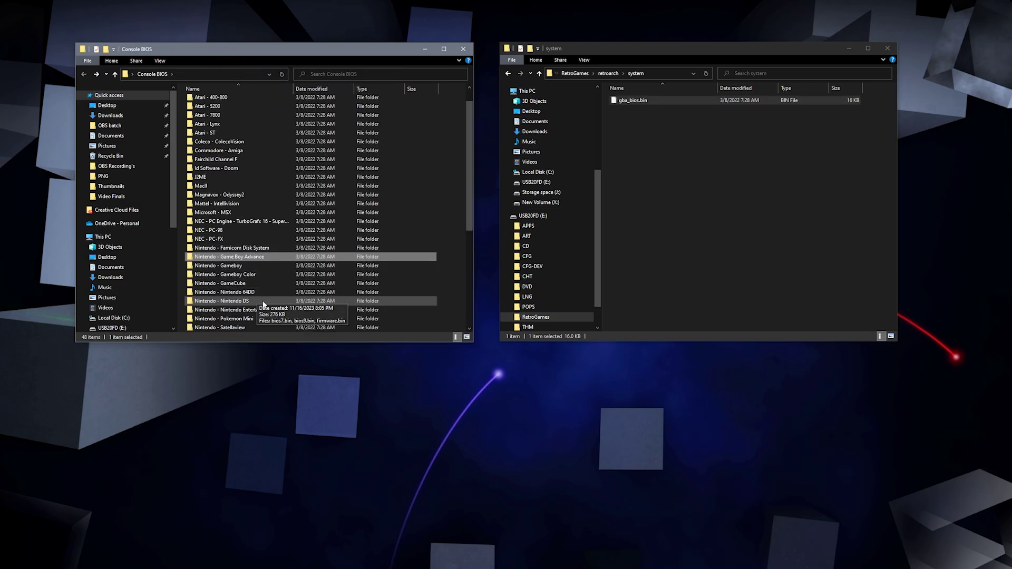
pyautogui.doubleClick(271, 310)
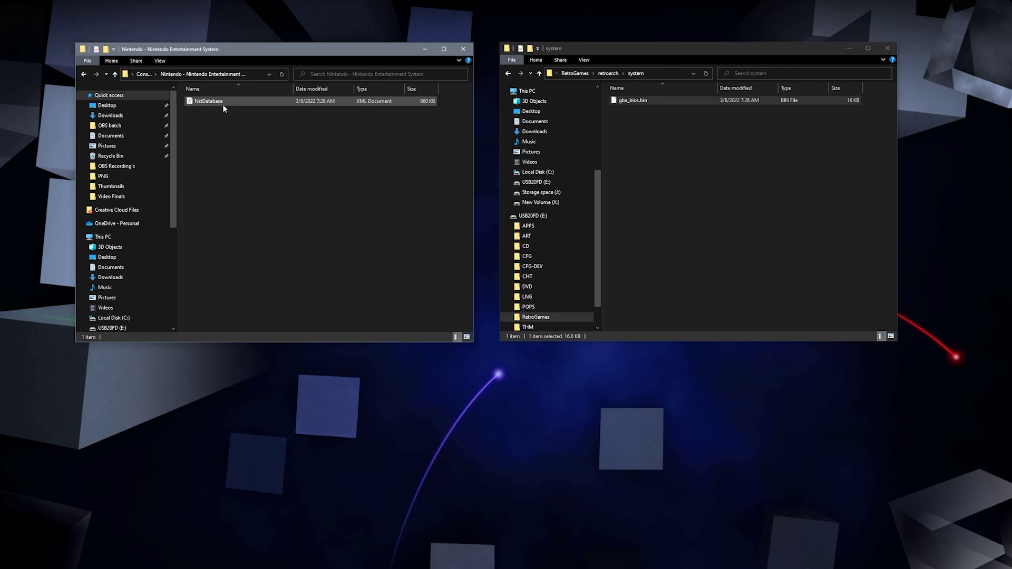
pyautogui.moveTo(223, 101); pyautogui.dragTo(726, 184)
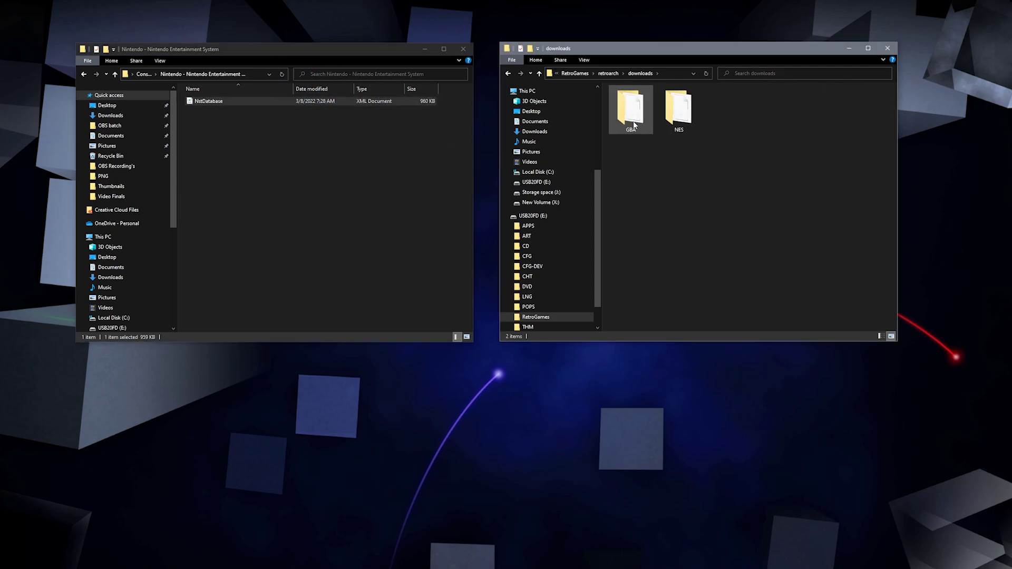
pyautogui.hotkey('alt', 'Up')
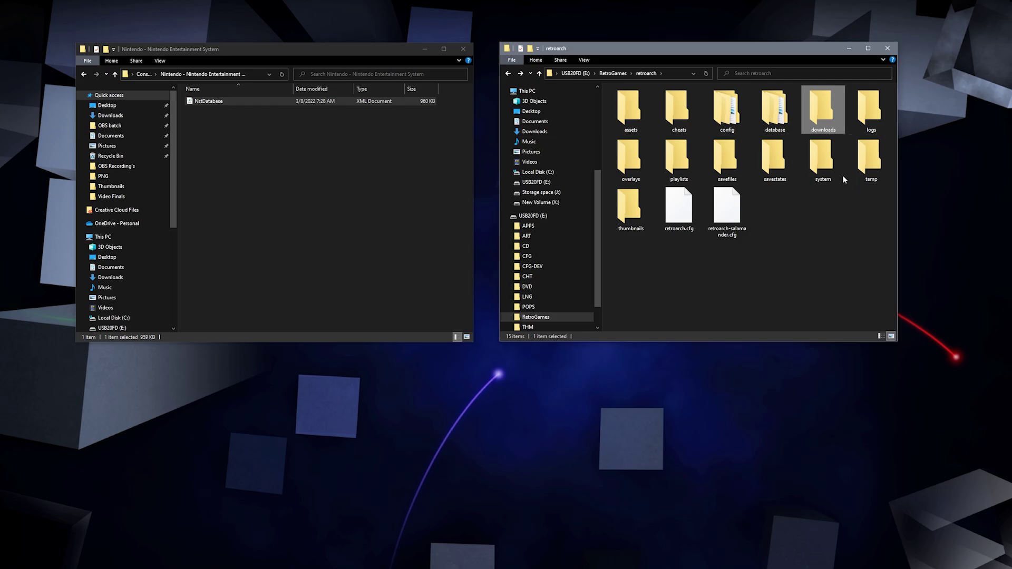
pyautogui.doubleClick(840, 175)
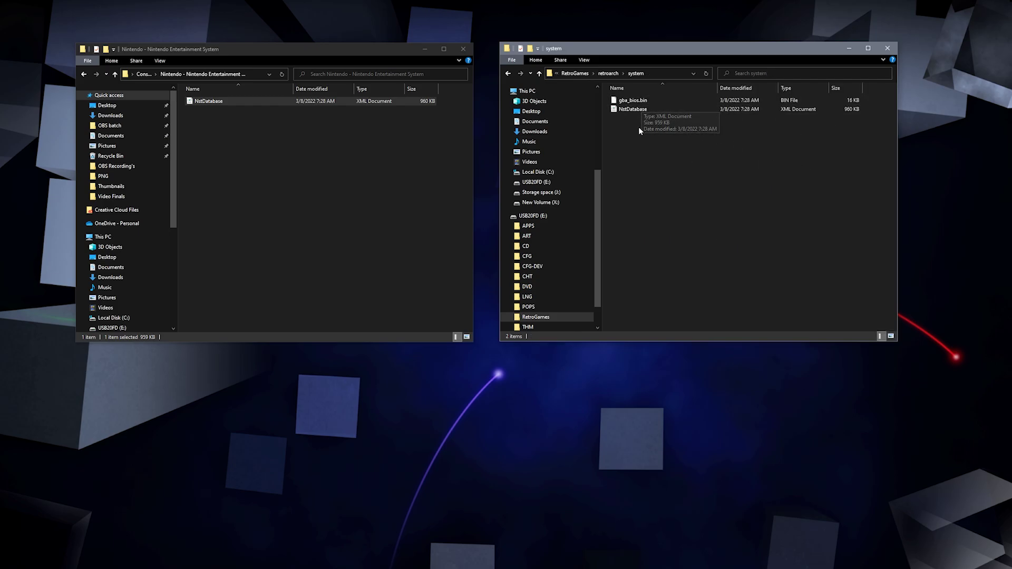
# Leave the system folder and eject the USB20FD (E:) drive from the PC
pyautogui.hotkey('alt', 'Up')
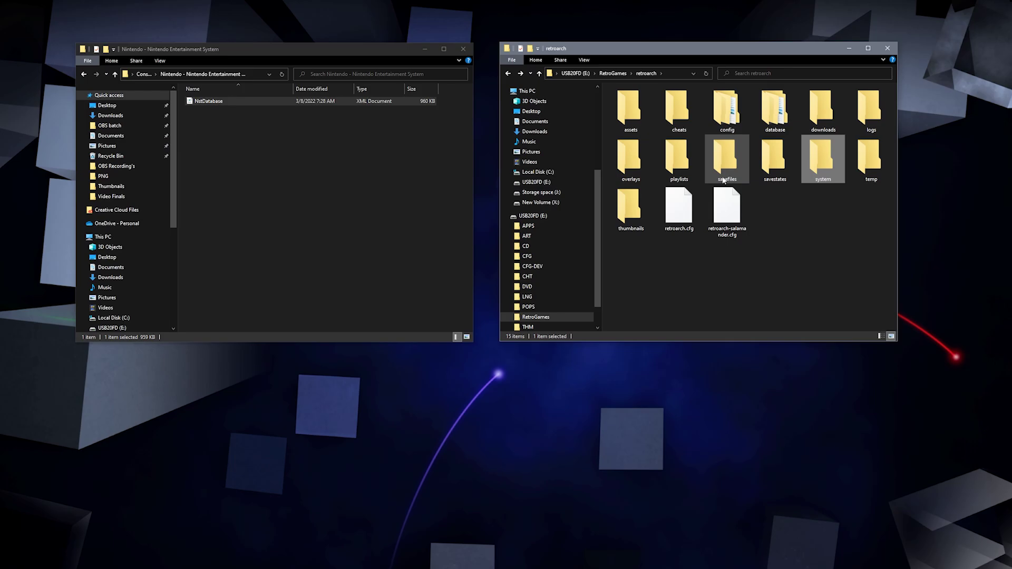
pyautogui.rightClick(543, 217)
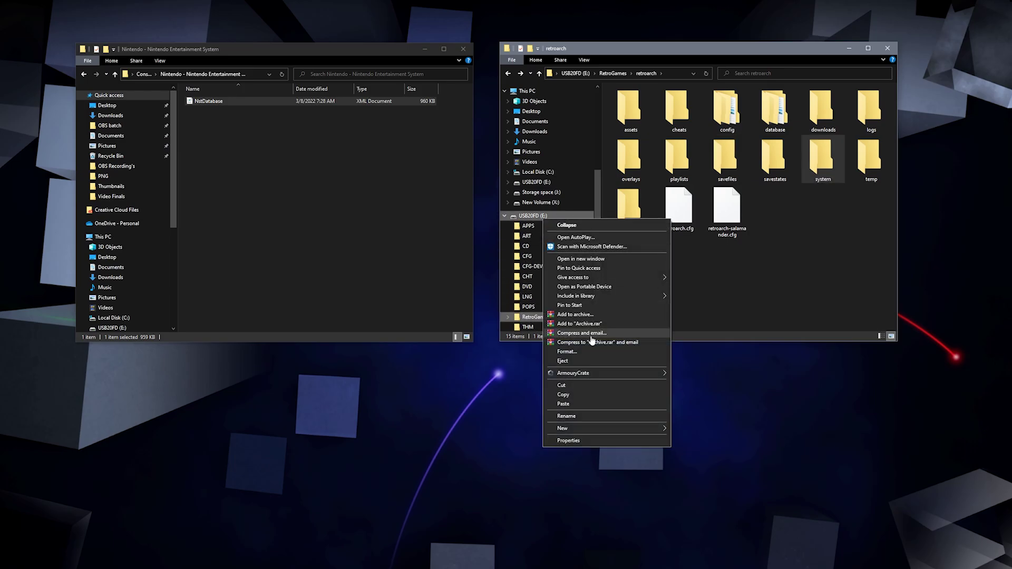
pyautogui.click(563, 361)
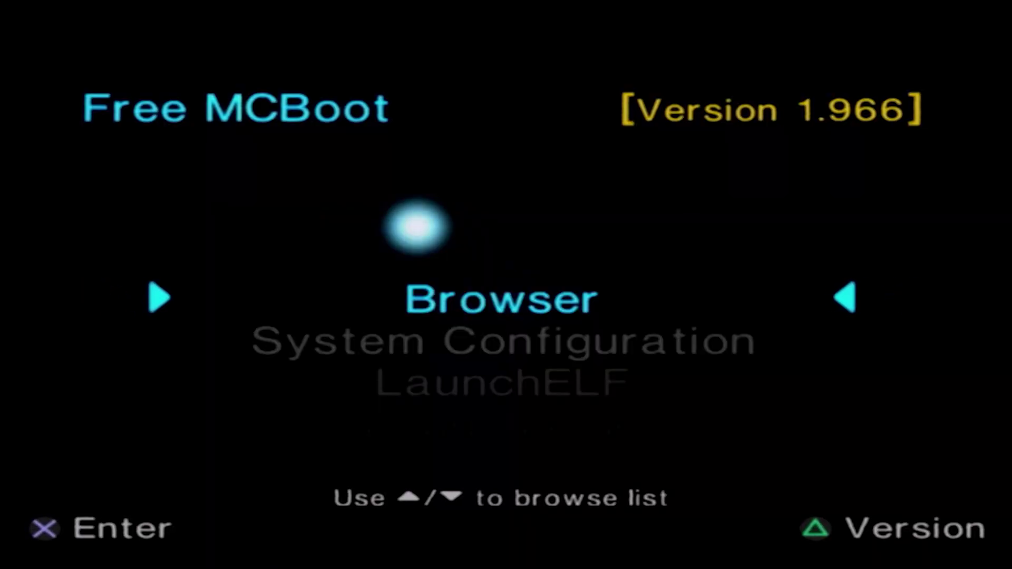
# Back on the PlayStation 2, launch Retro Arch from the Free MCBoot menu and highlight Load Content
pyautogui.press('Down')
pyautogui.press('Down')
pyautogui.press('Down')
pyautogui.press('Down')
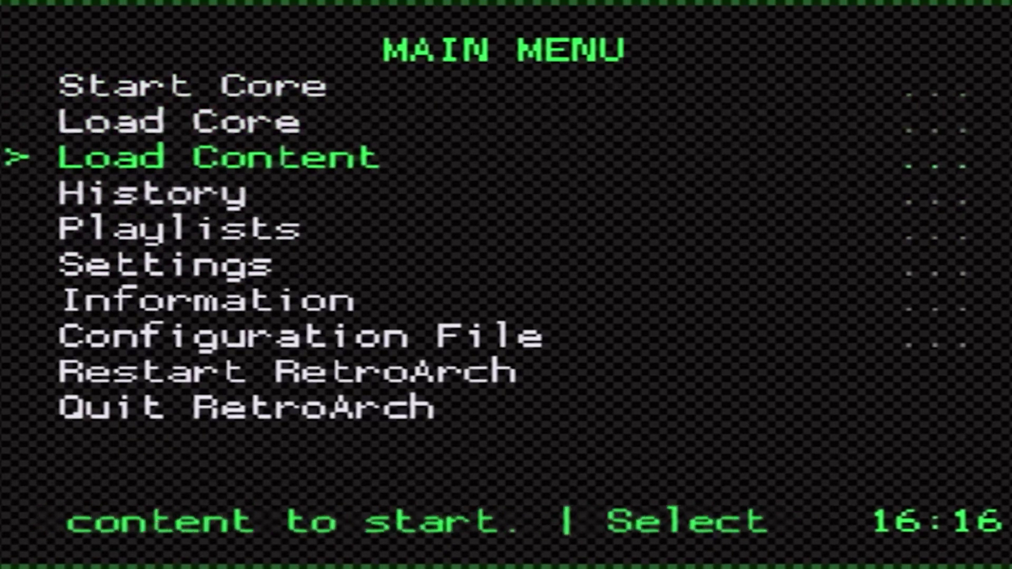
# Open the Scaling options within the Video settings
pyautogui.press('Down')
pyautogui.press('Down')
pyautogui.press('Down')
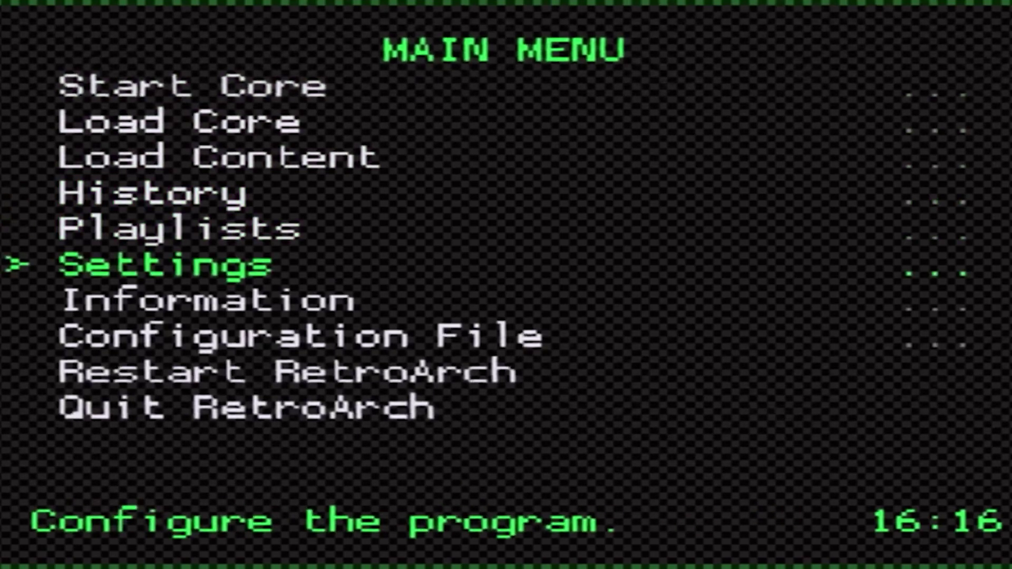
pyautogui.press('Return')
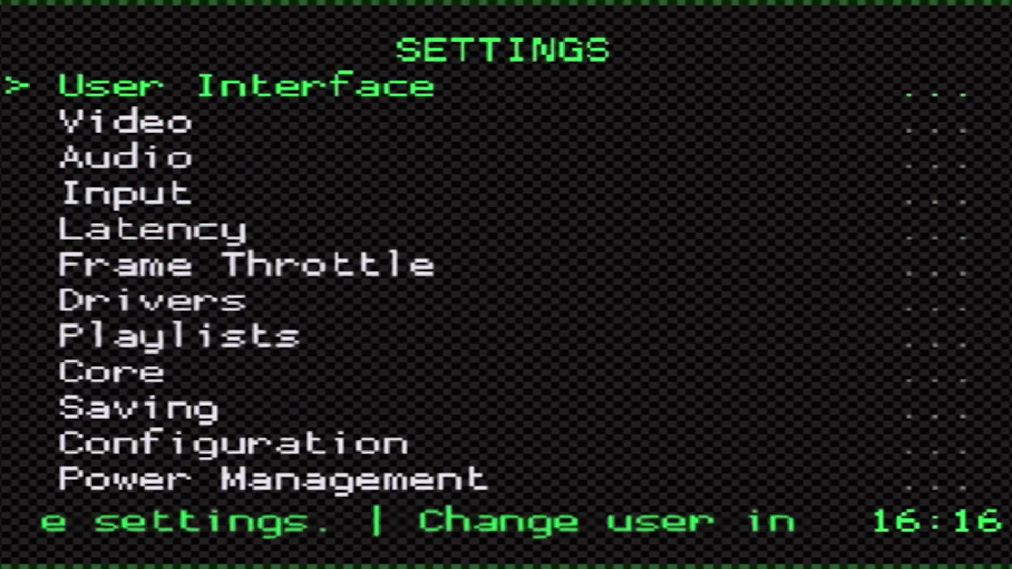
pyautogui.press('Down')
pyautogui.press('Return')
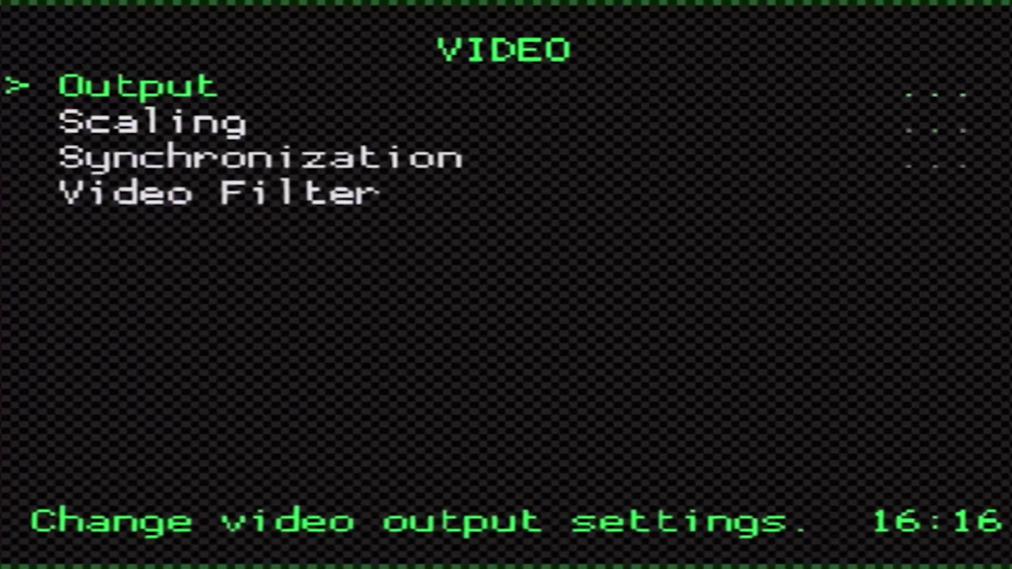
pyautogui.press('Down')
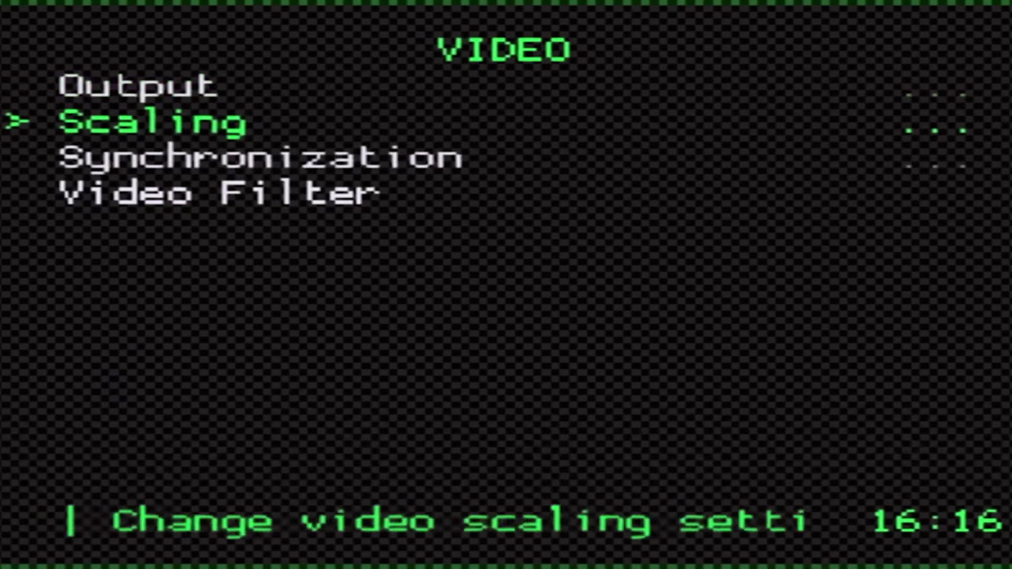
pyautogui.press('Return')
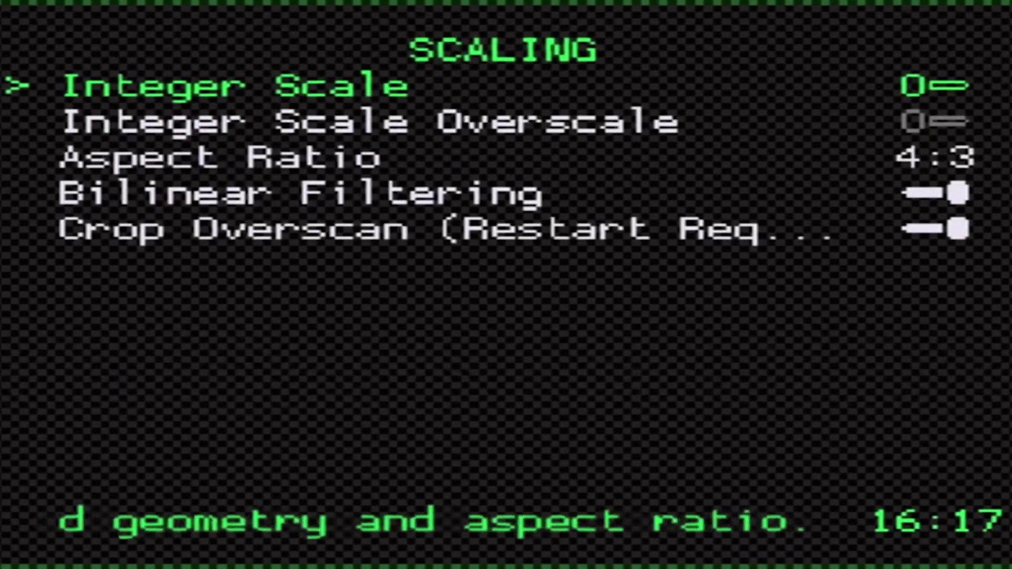
# Set the display Aspect Ratio to Core provided
pyautogui.press('Down')
pyautogui.press('Down')
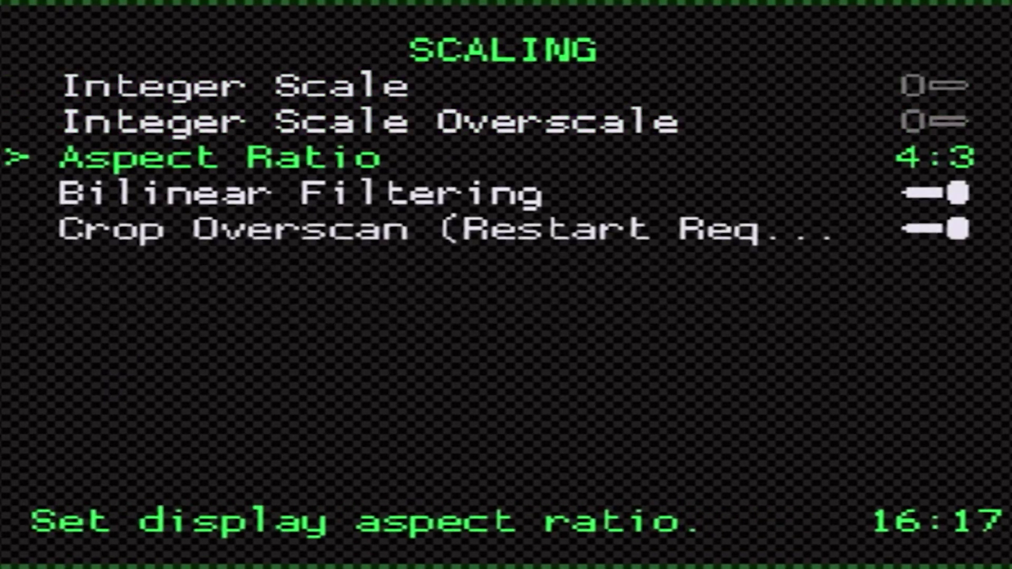
pyautogui.press('Right')
pyautogui.press('Left')
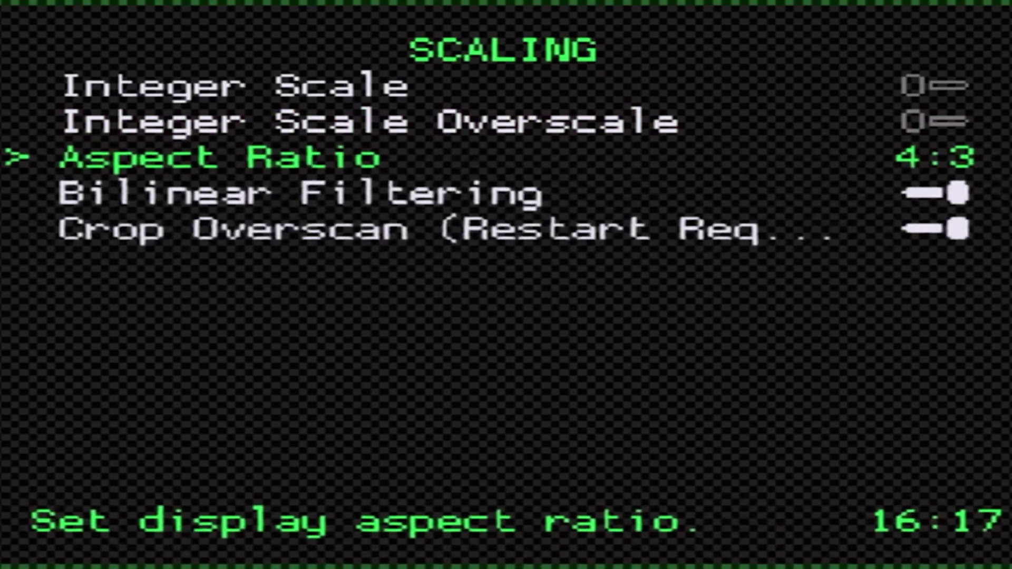
pyautogui.press('Left')
pyautogui.press('Left')
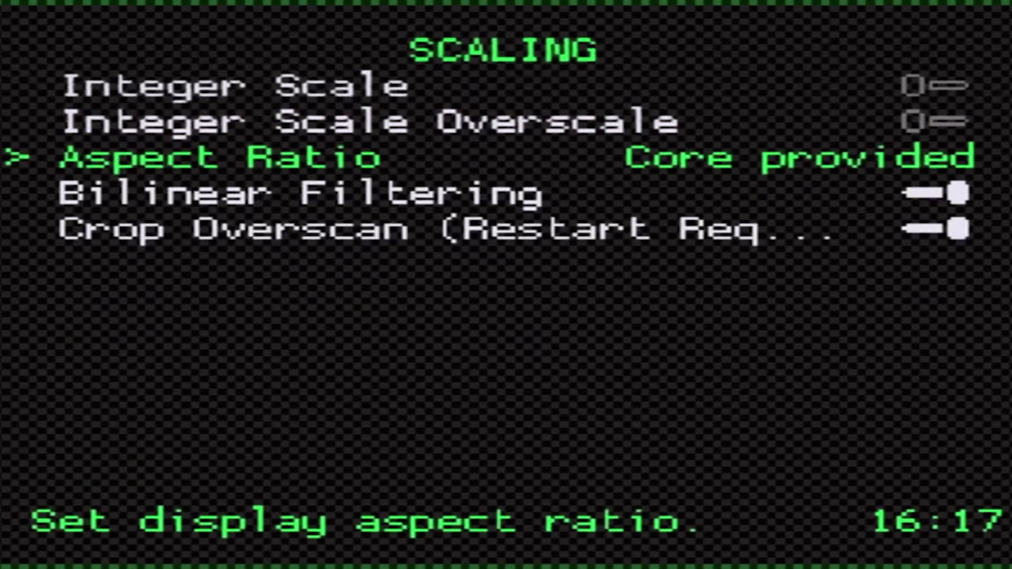
# Read the help texts for Aspect Ratio, Bilinear Filtering and Crop Overscan, and return to the main menu
pyautogui.press('shift')
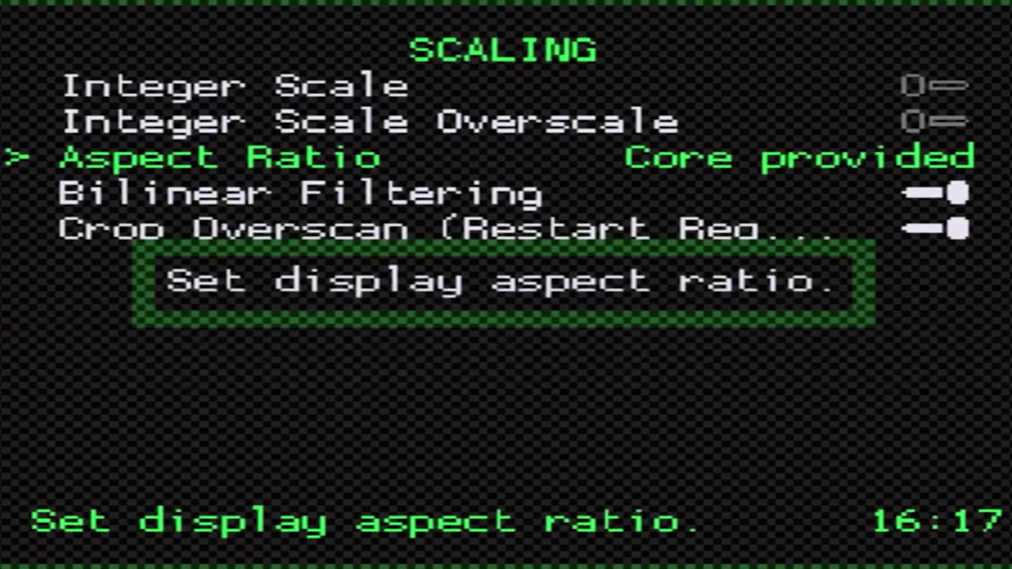
pyautogui.press('shift')
pyautogui.press('Down')
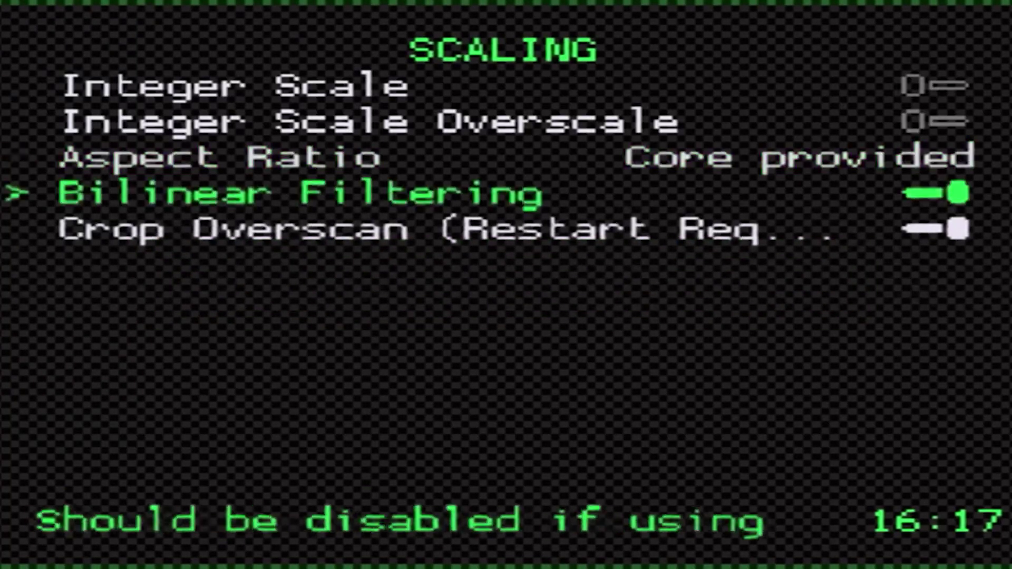
pyautogui.press('shift')
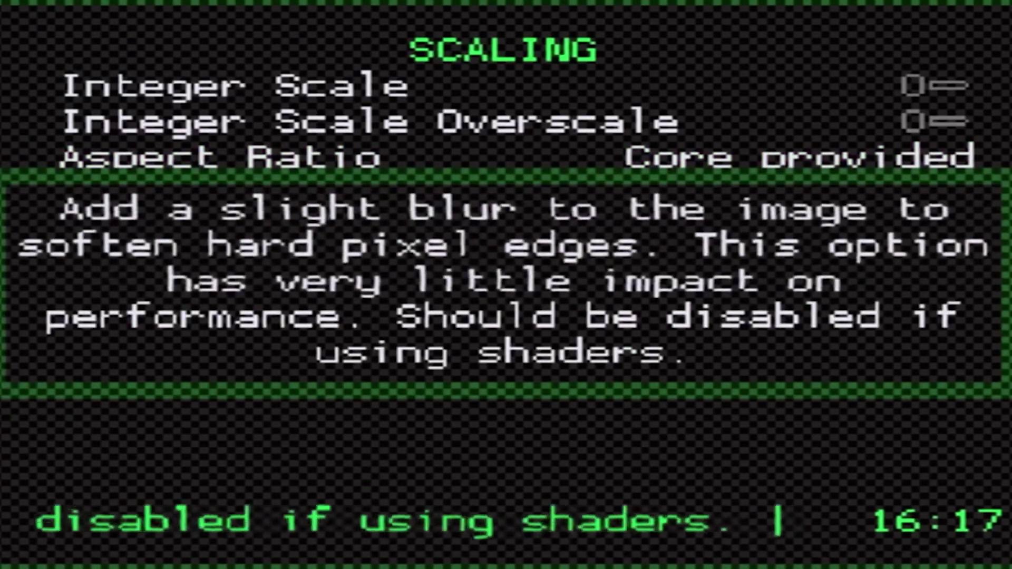
pyautogui.press('shift')
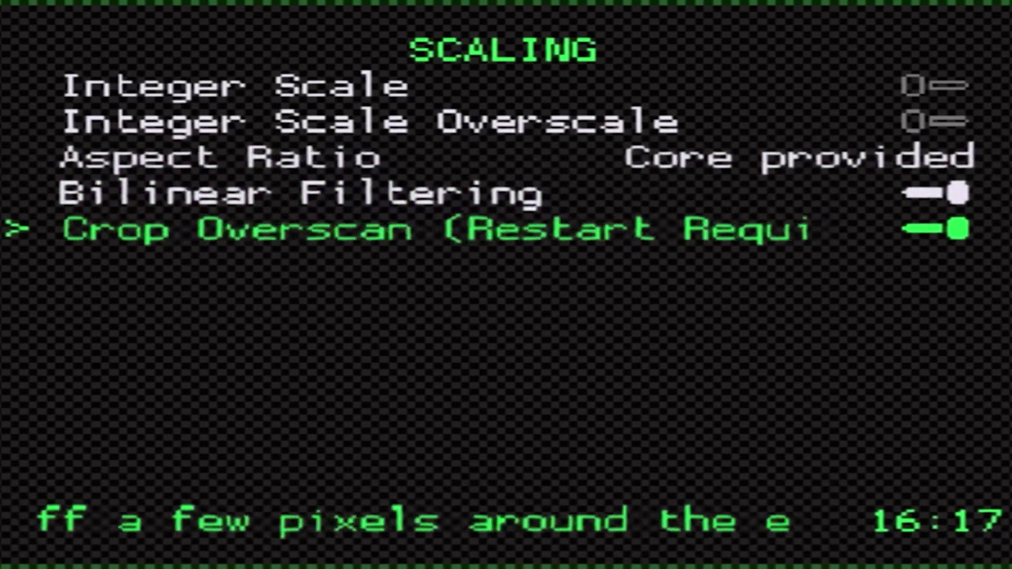
pyautogui.press('shift')
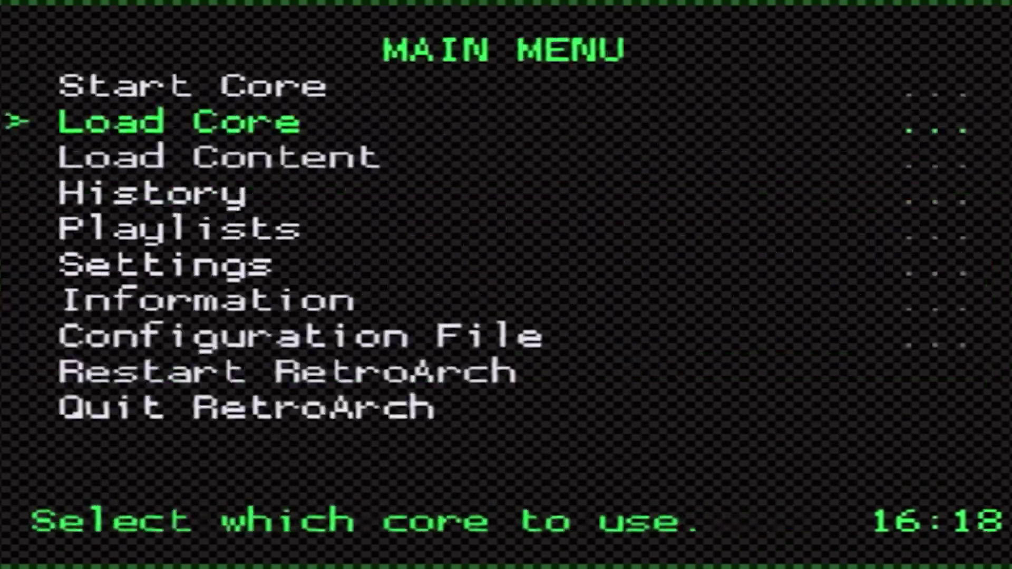
pyautogui.press('Up')
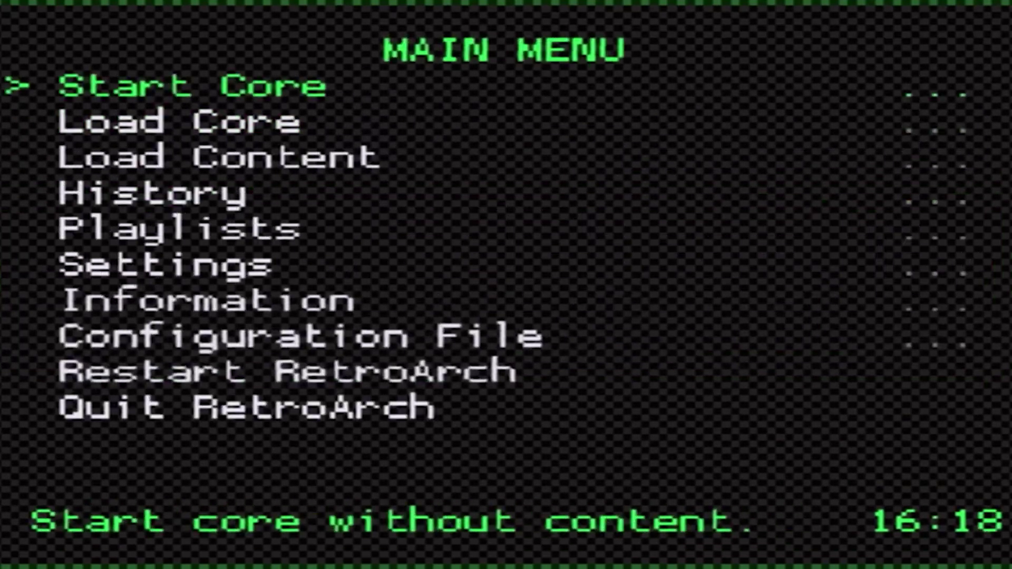
pyautogui.press('Down')
pyautogui.press('Down')
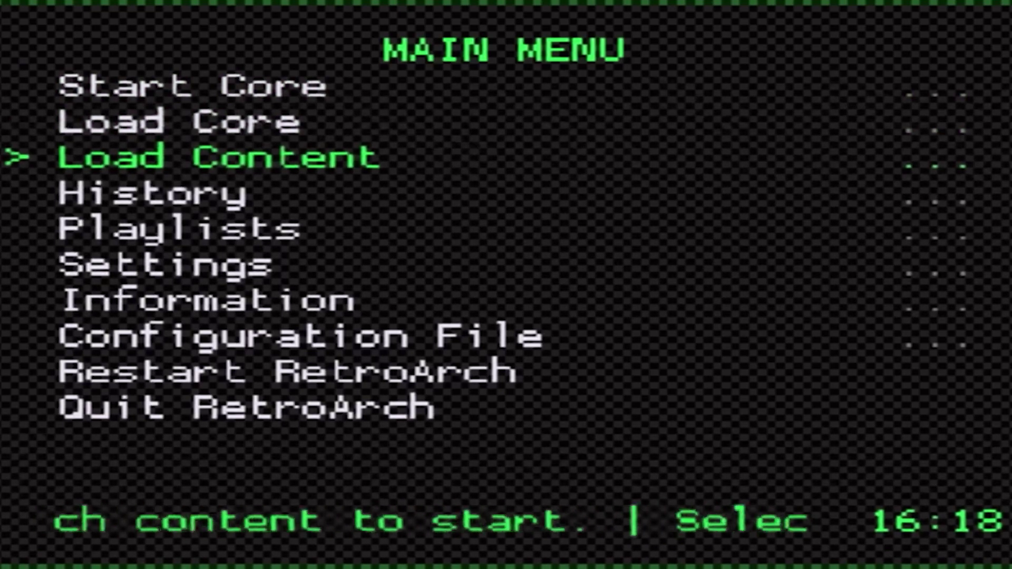
pyautogui.press('Up')
pyautogui.press('Up')
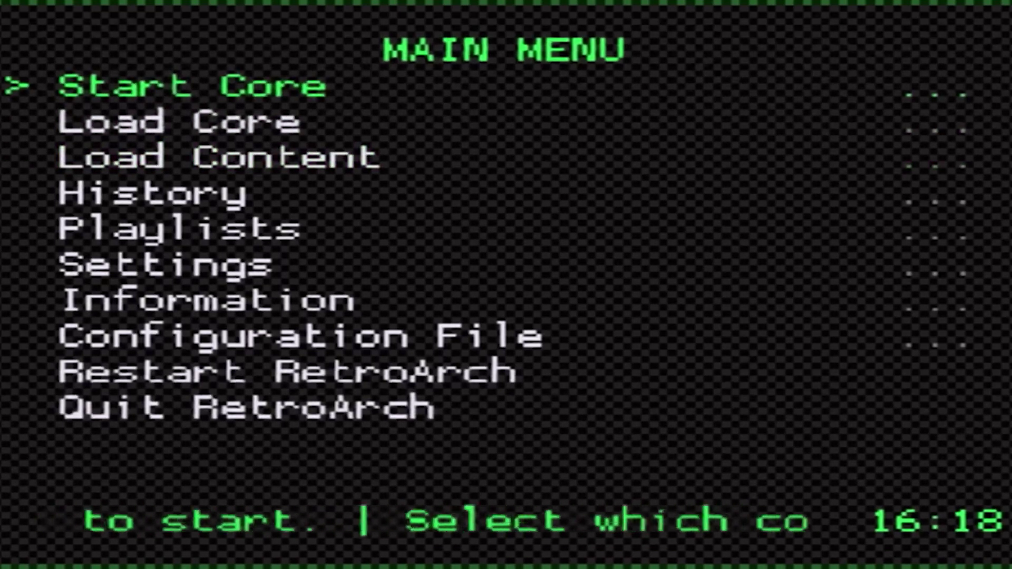
# Start loading content and open the RetroGames folder on the mass:/ drive
pyautogui.press('Down')
pyautogui.press('Down')
pyautogui.press('Return')
pyautogui.press('Down')
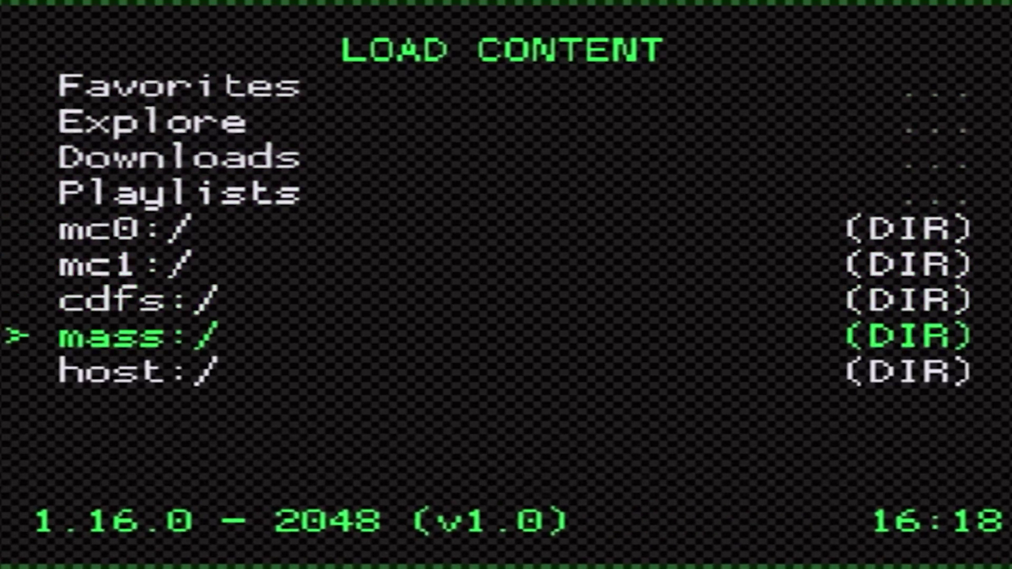
pyautogui.press('Return')
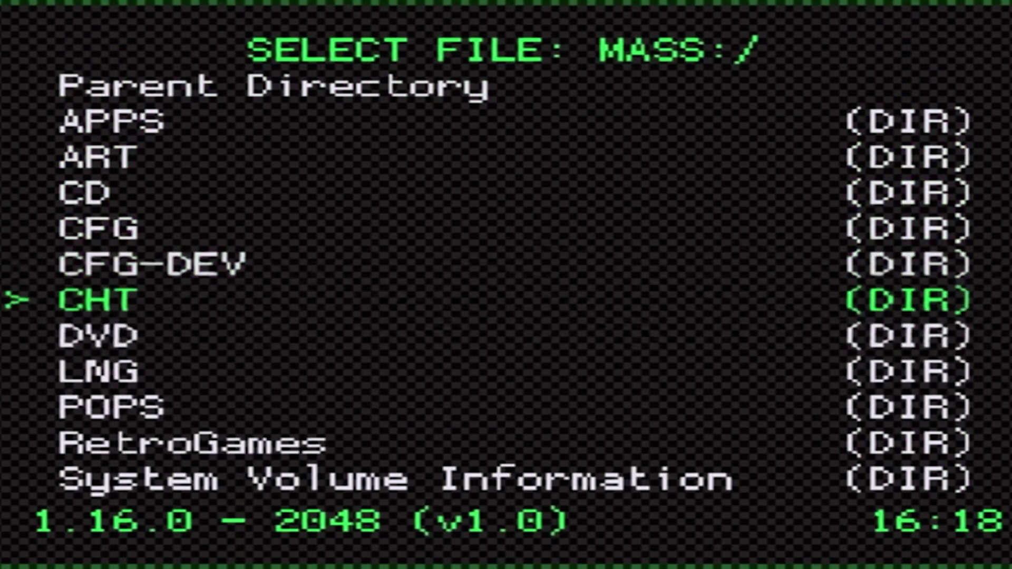
pyautogui.press('Down')
pyautogui.press('Down')
pyautogui.press('Down')
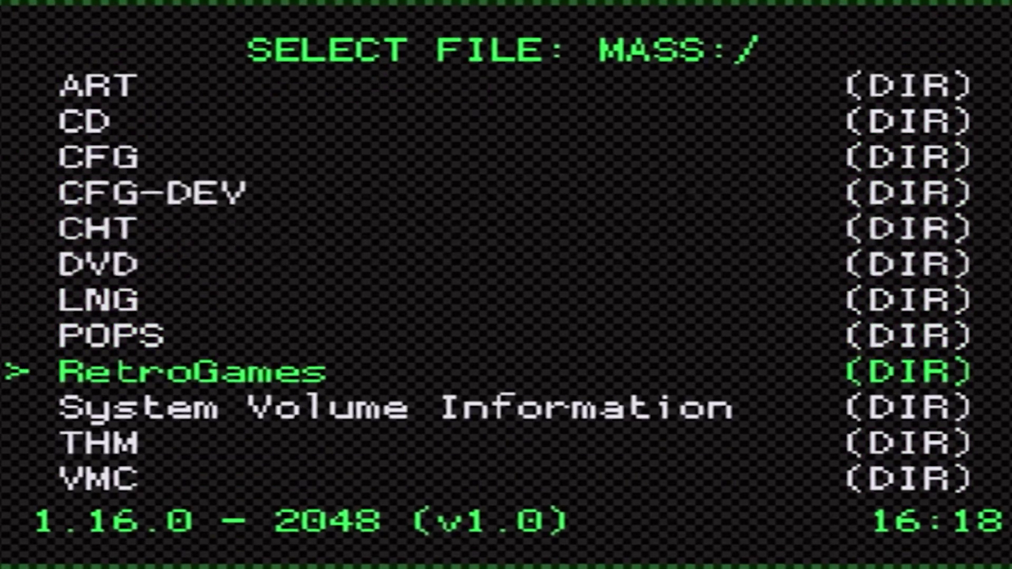
pyautogui.press('Return')
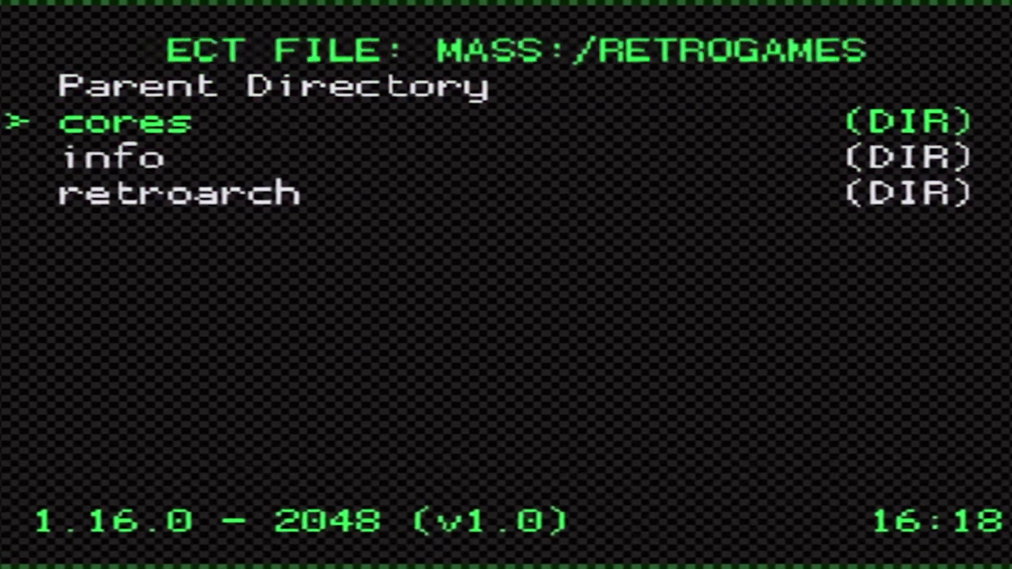
# Open the downloads folder inside the retroarch folder
pyautogui.press('Down')
pyautogui.press('Return')
pyautogui.press('Down')
pyautogui.press('Down')
pyautogui.press('Down')
pyautogui.press('Down')
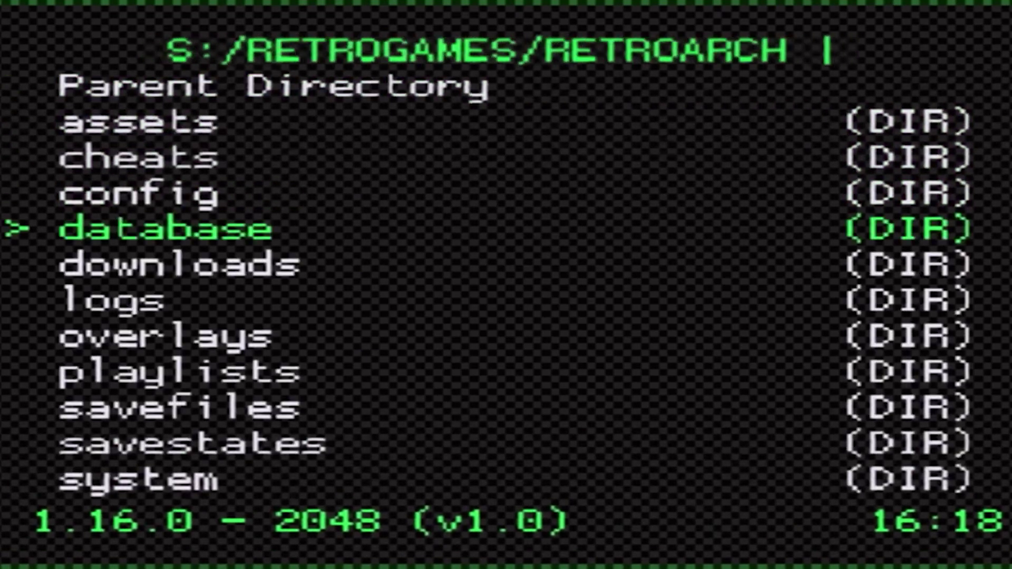
pyautogui.press('Down')
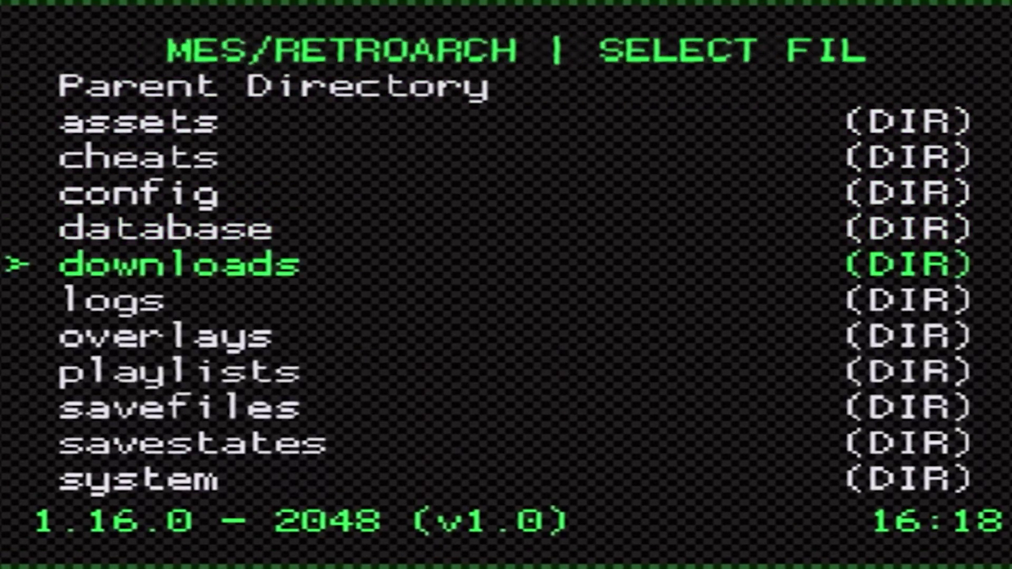
pyautogui.press('Return')
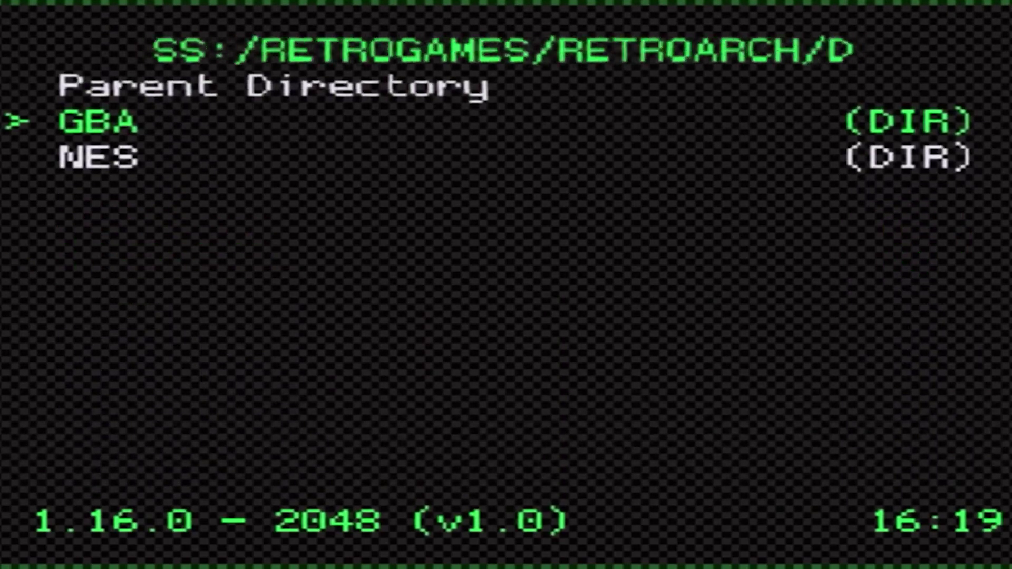
# Load the Pokemon - Emerald .gba game from the GBA folder with the first suggested Nintendo - Game Boy Advance core
pyautogui.press('Down')
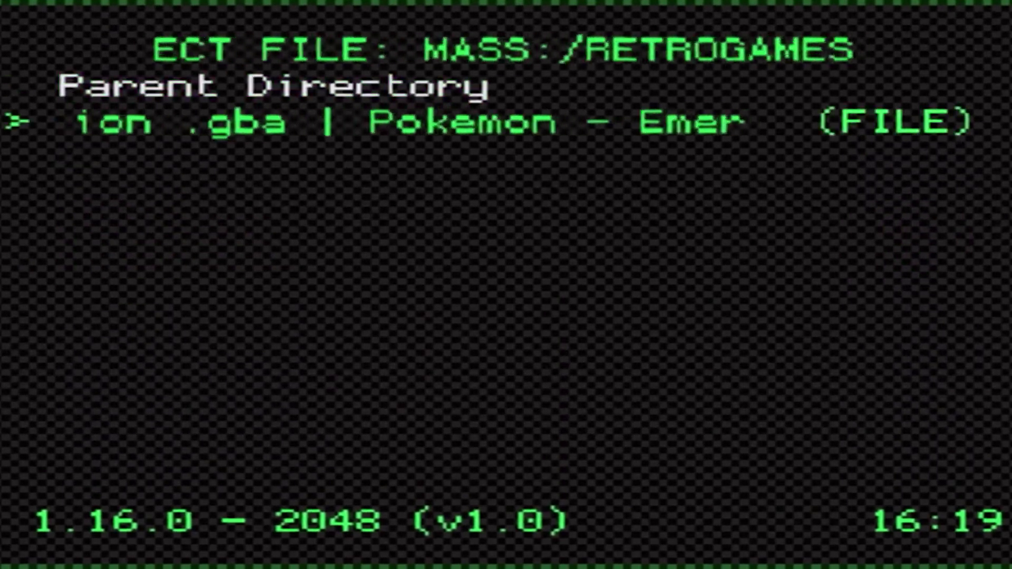
pyautogui.press('Return')
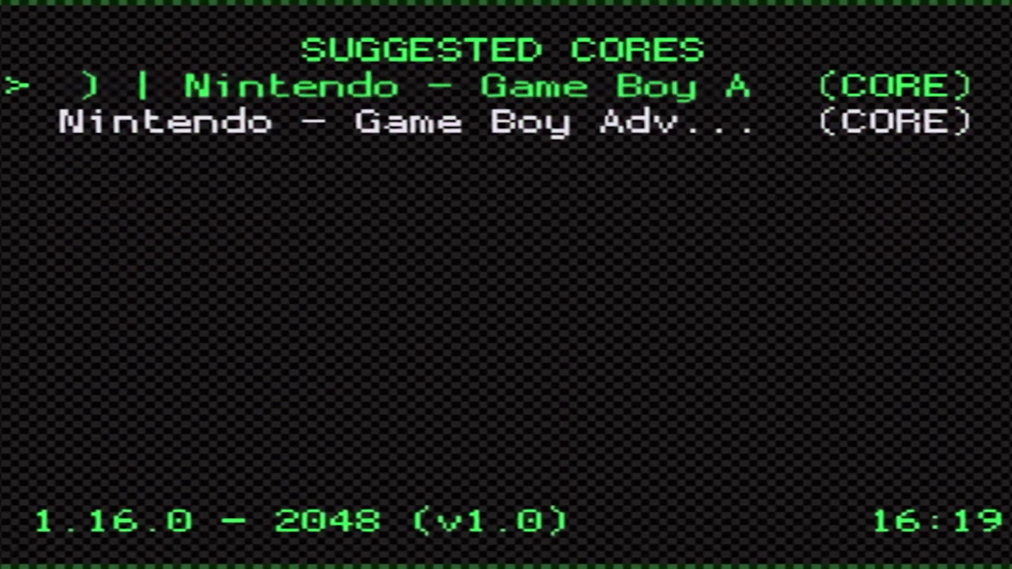
pyautogui.press('Down')
pyautogui.press('Up')
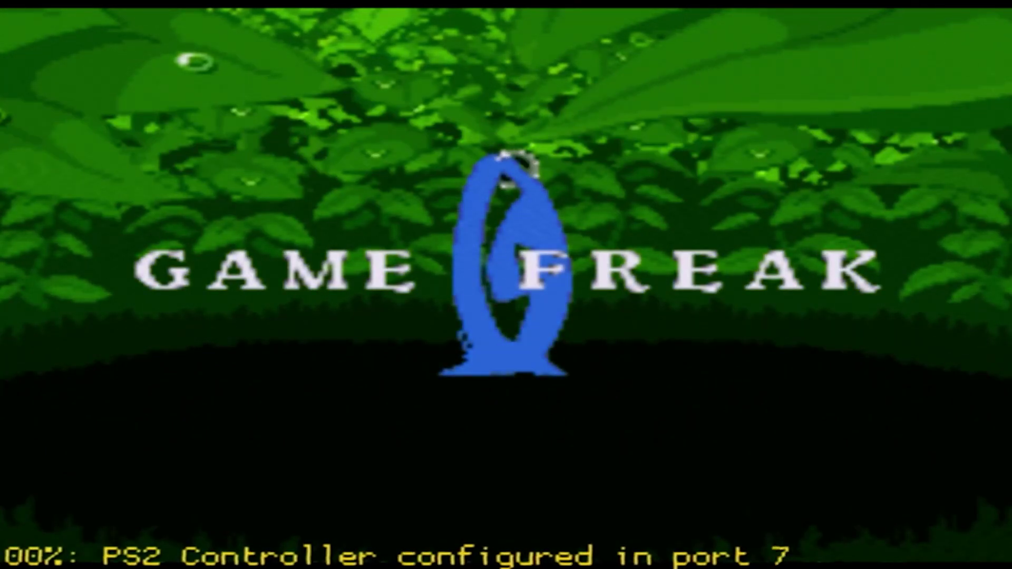
pyautogui.press('Return')
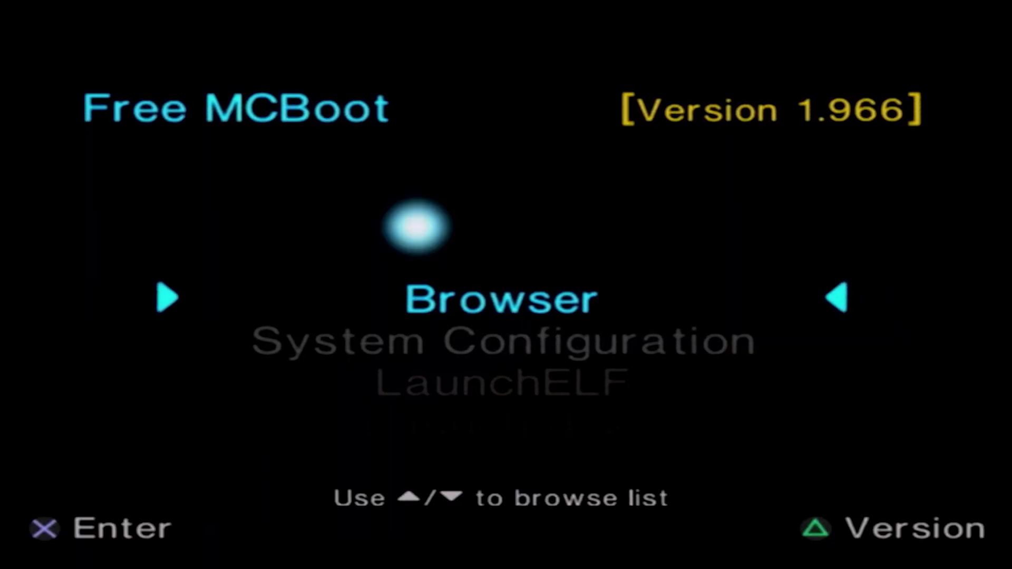
# Launch Retro Arch again from the Free MCBoot menu
pyautogui.press('Down')
pyautogui.press('Down')
pyautogui.press('Down')
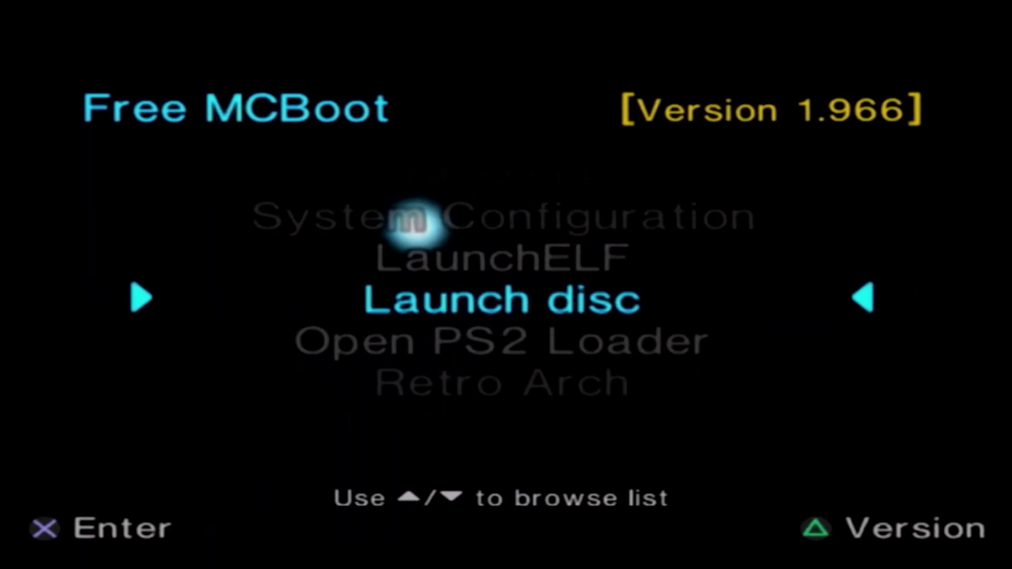
pyautogui.press('Down')
pyautogui.press('Down')
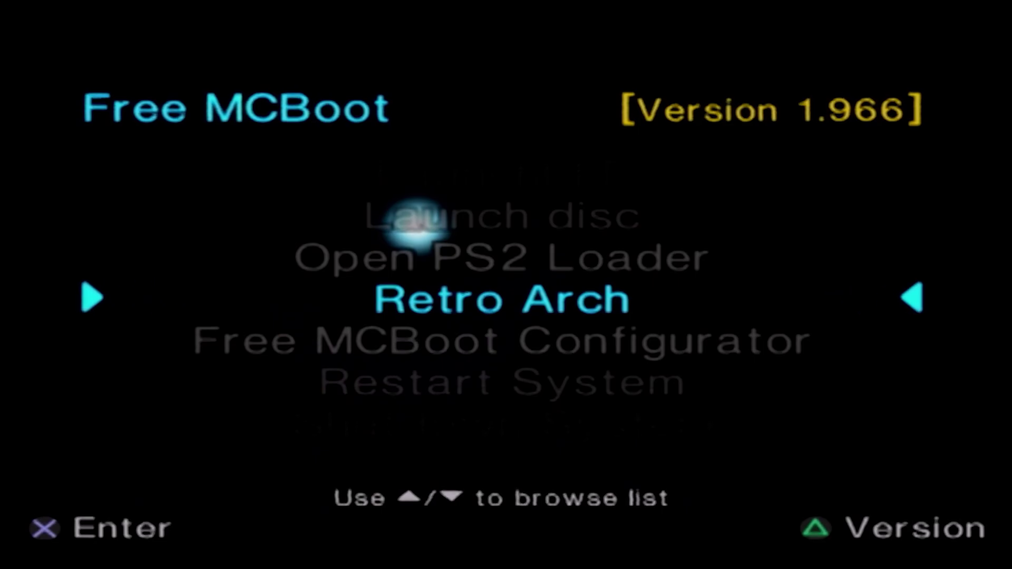
pyautogui.press('Return')
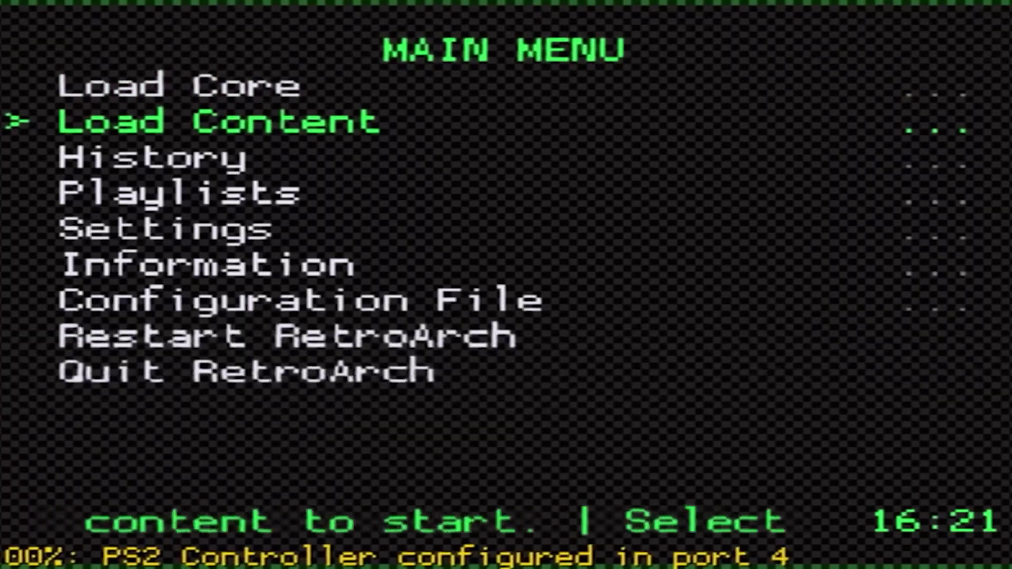
# Browse for content on the mass:/ drive and open its RetroGames folder
pyautogui.press('Return')
pyautogui.press('Return')
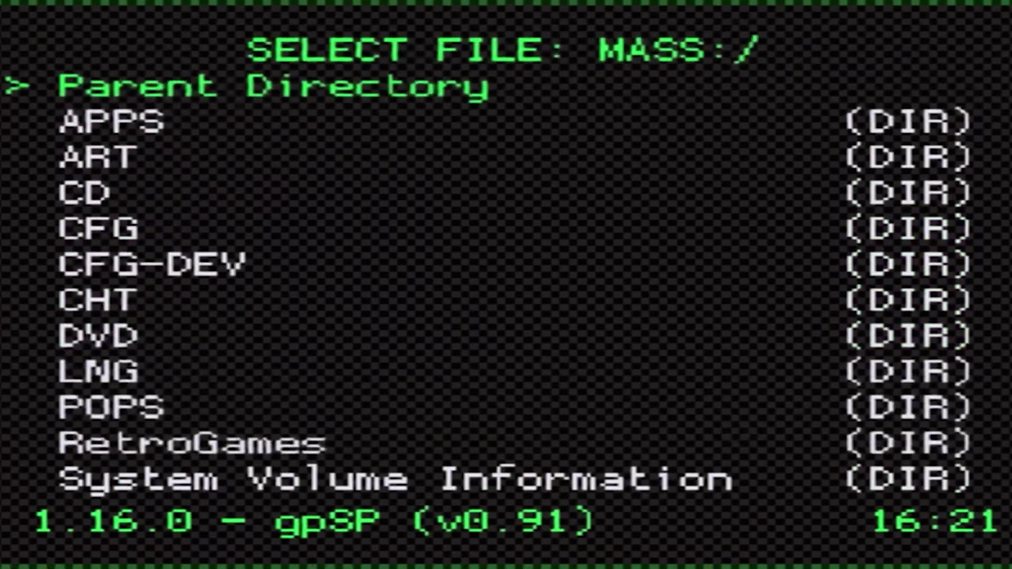
pyautogui.press('Down')
pyautogui.press('Down')
pyautogui.press('Down')
pyautogui.press('Down')
pyautogui.press('Down')
pyautogui.press('Down')
pyautogui.press('Down')
pyautogui.press('Down')
pyautogui.press('Down')
pyautogui.press('Down')
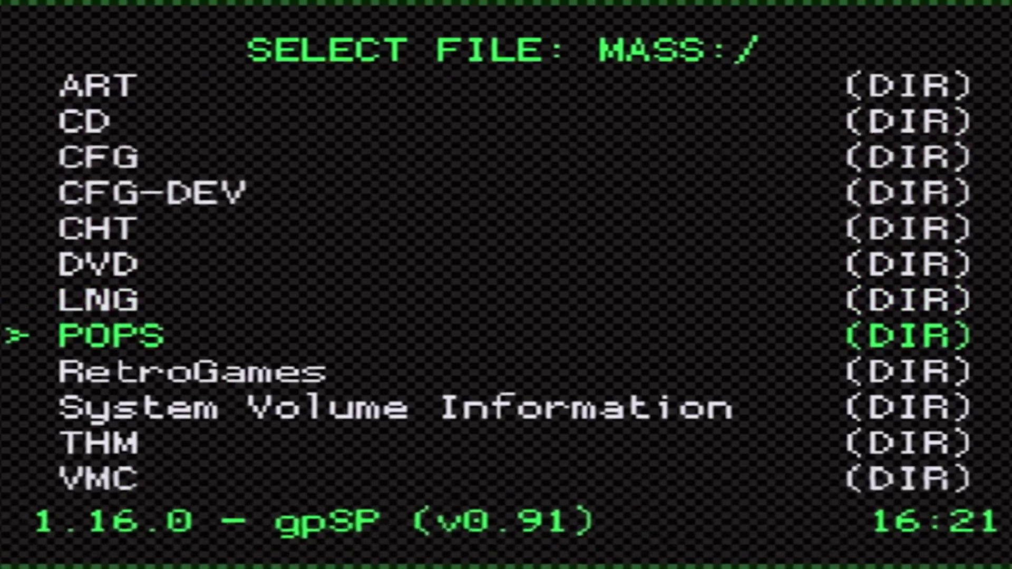
pyautogui.press('Return')
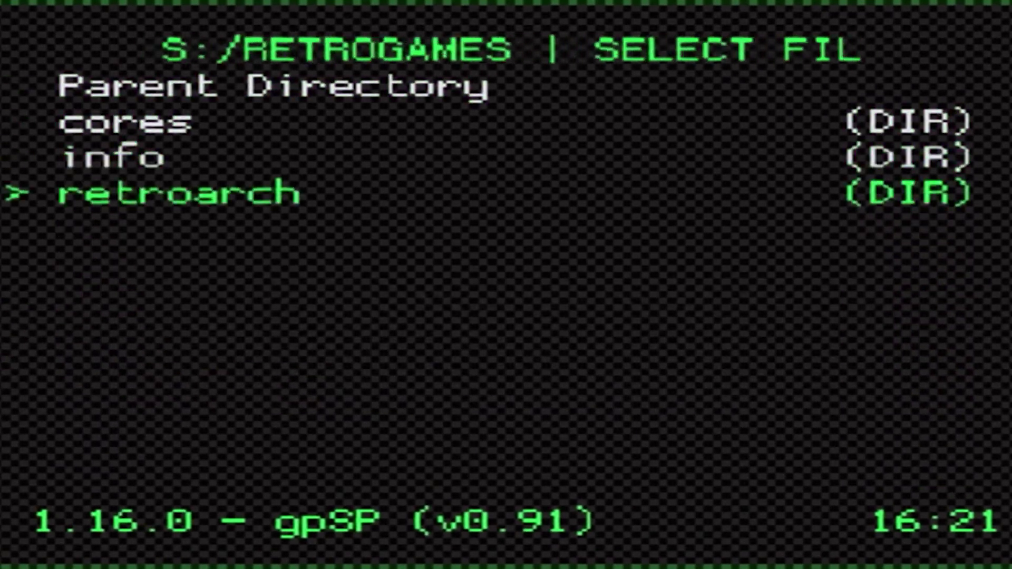
# Open the retroarch folder and its downloads subfolder
pyautogui.press('Return')
pyautogui.press('Down')
pyautogui.press('Down')
pyautogui.press('Down')
pyautogui.press('Down')
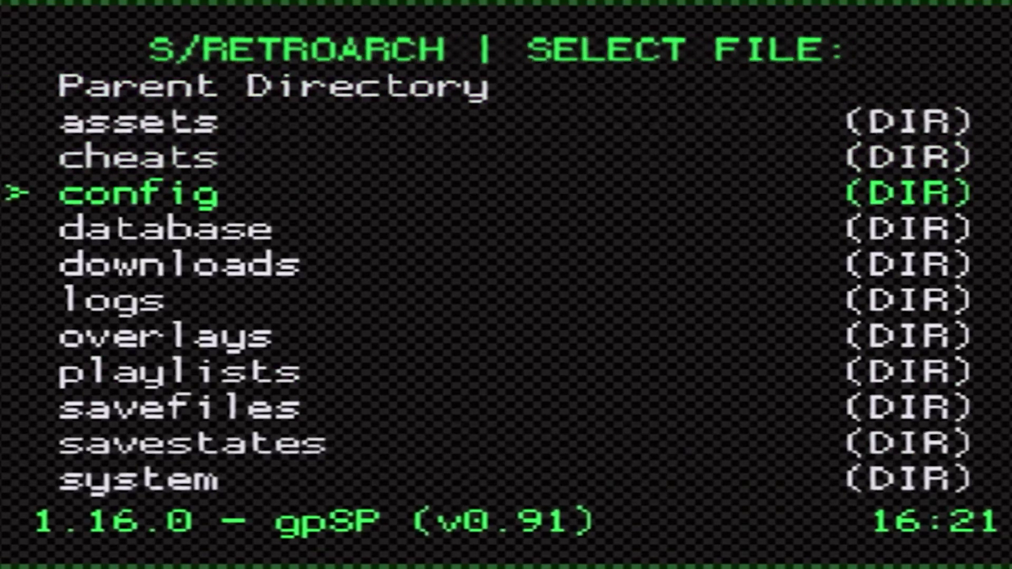
pyautogui.press('Down')
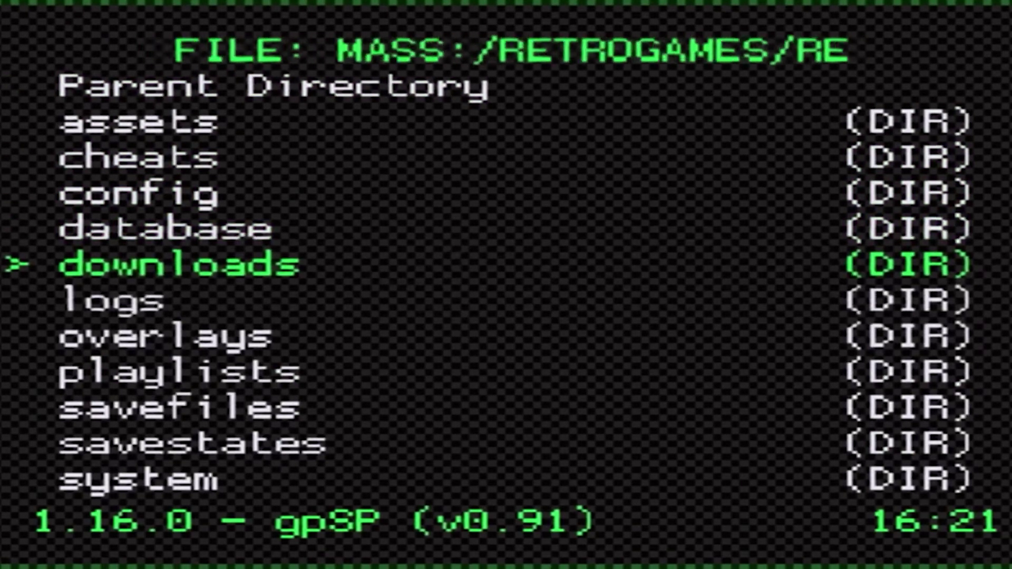
pyautogui.press('Return')
# Load the Super Mario Bros. 3 (USA) (Rev 1).nes game with the suggested Nintendo - NES FCEUmm core
pyautogui.press('Down')
pyautogui.press('Down')
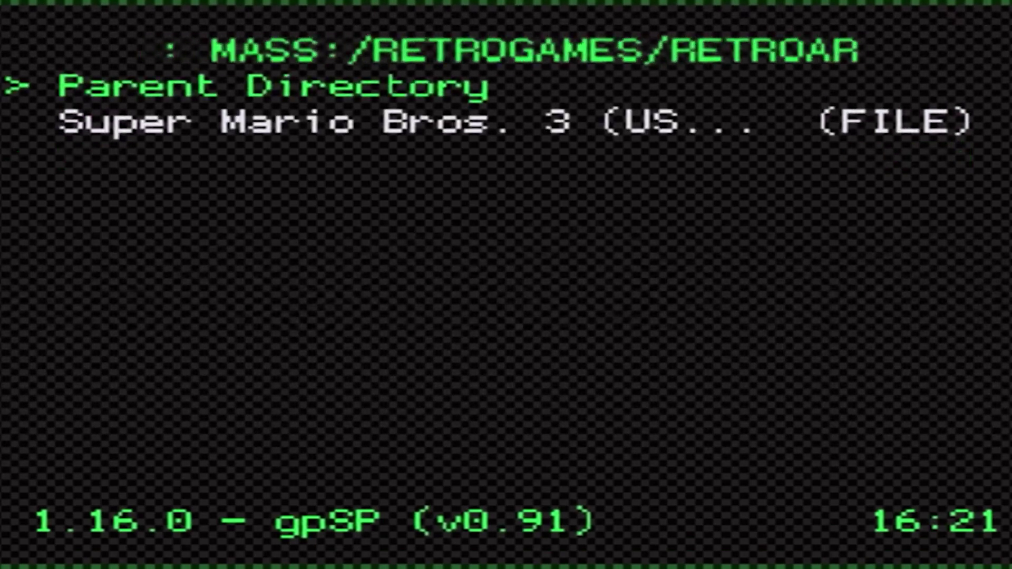
pyautogui.press('Down')
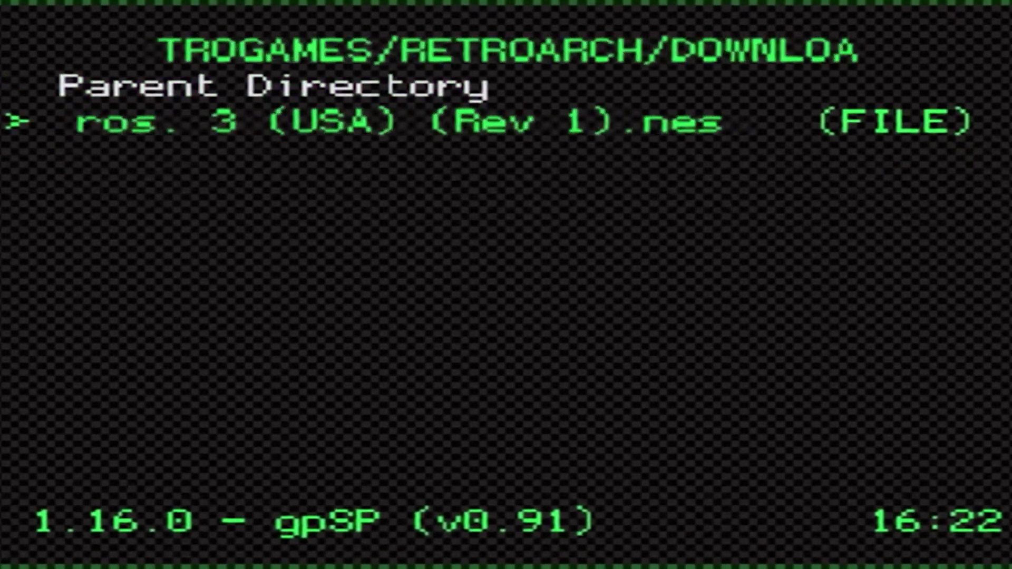
pyautogui.press('Return')
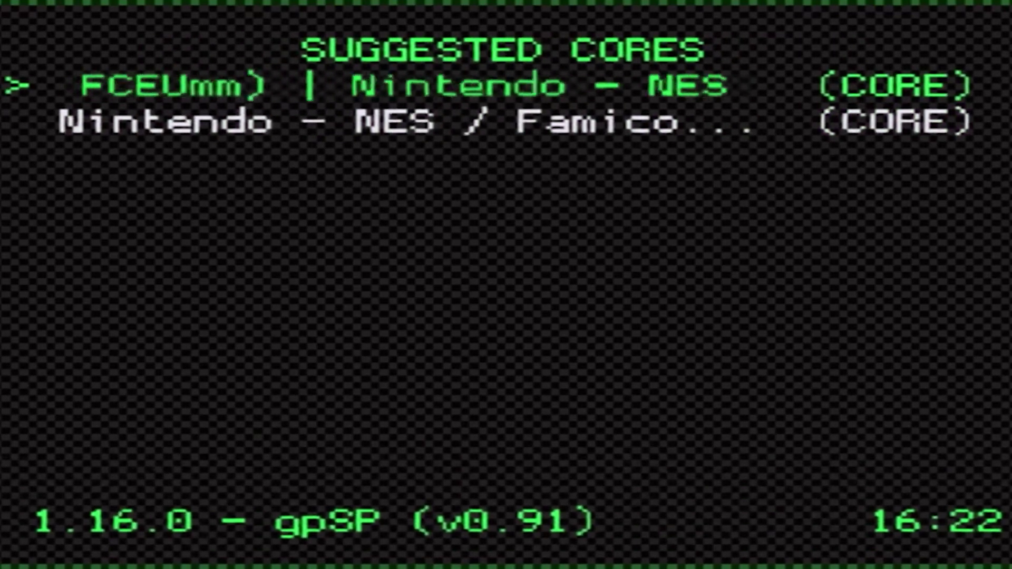
pyautogui.press('Return')
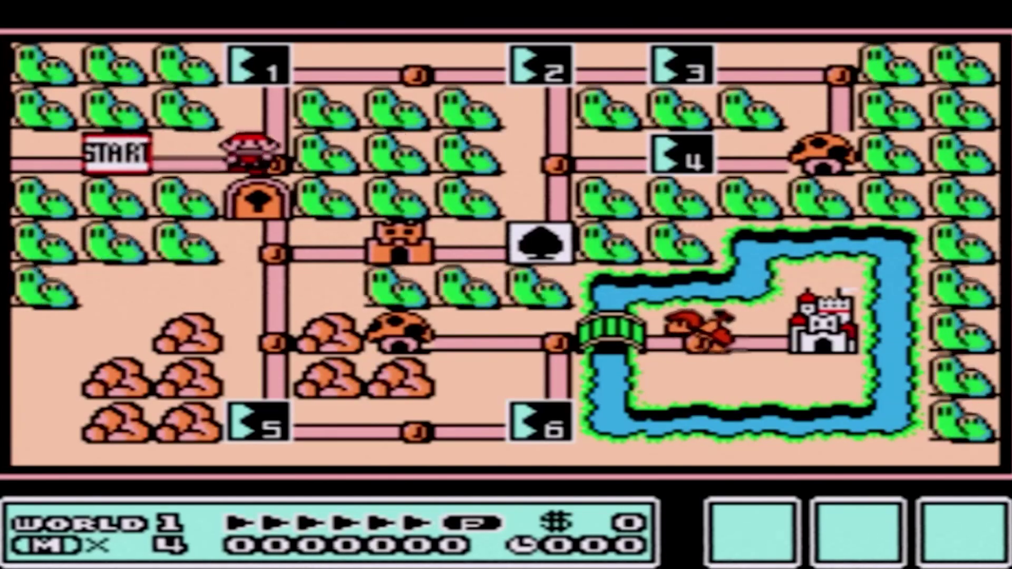
# Enter level 1 on the World 1 map and play its opening, hitting a question block and climbing the large blocks
pyautogui.press('Up')
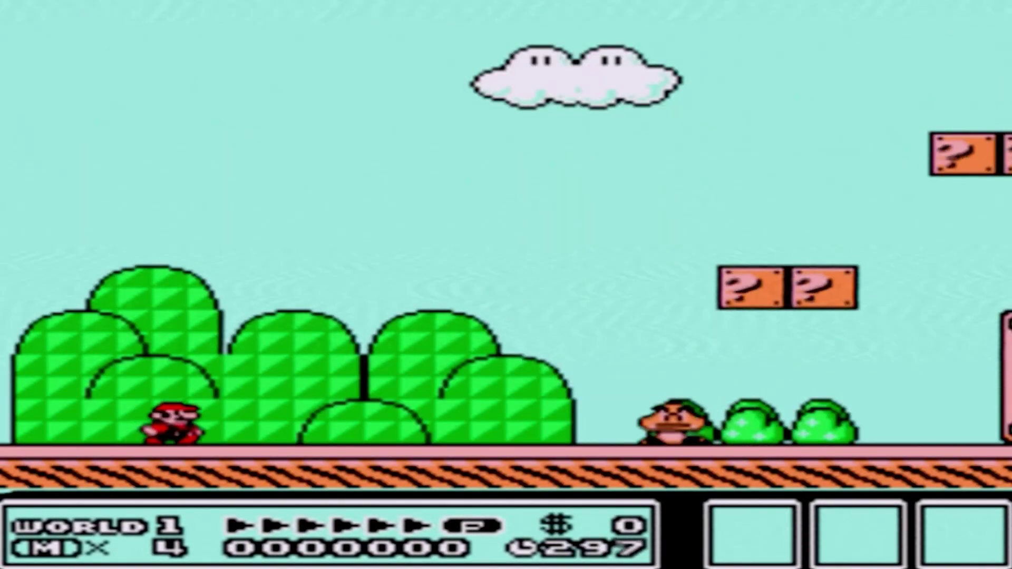
pyautogui.press('Right')
pyautogui.press('x')
pyautogui.press('Left')
pyautogui.press('x')
pyautogui.press('Right')
pyautogui.press('x')
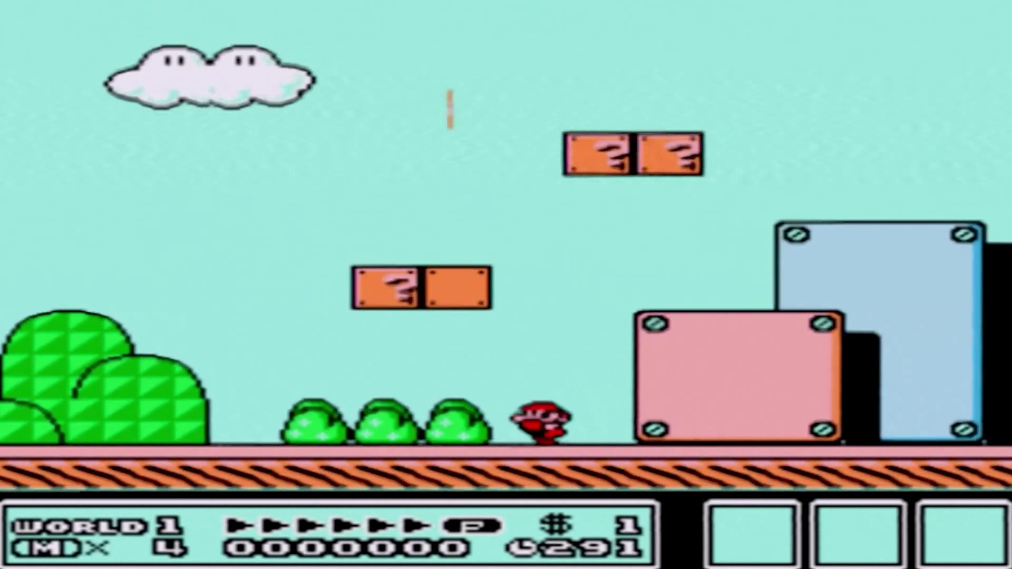
pyautogui.press('Right')
pyautogui.press('x')
pyautogui.press('x')
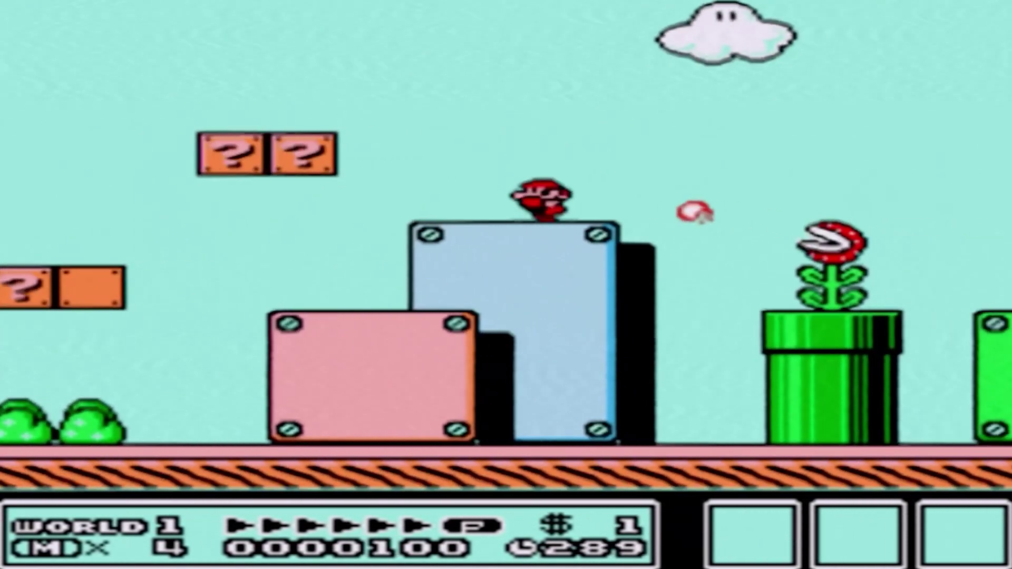
pyautogui.press('x')
pyautogui.press('Left')
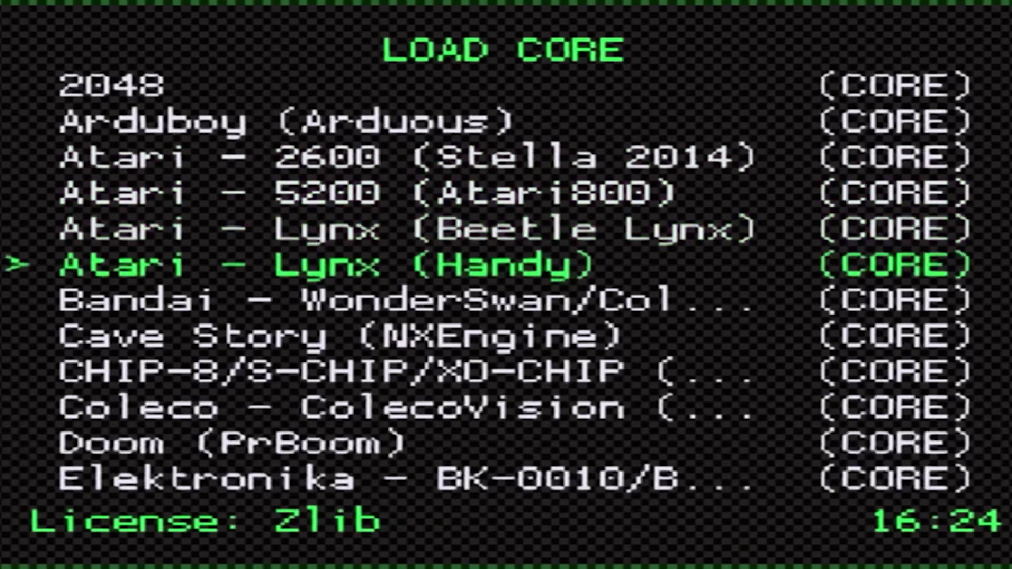
# Look through the Load Core list from the Atari cores down to the Nintendo - Game Boy cores
pyautogui.press('Down')
pyautogui.press('Down')
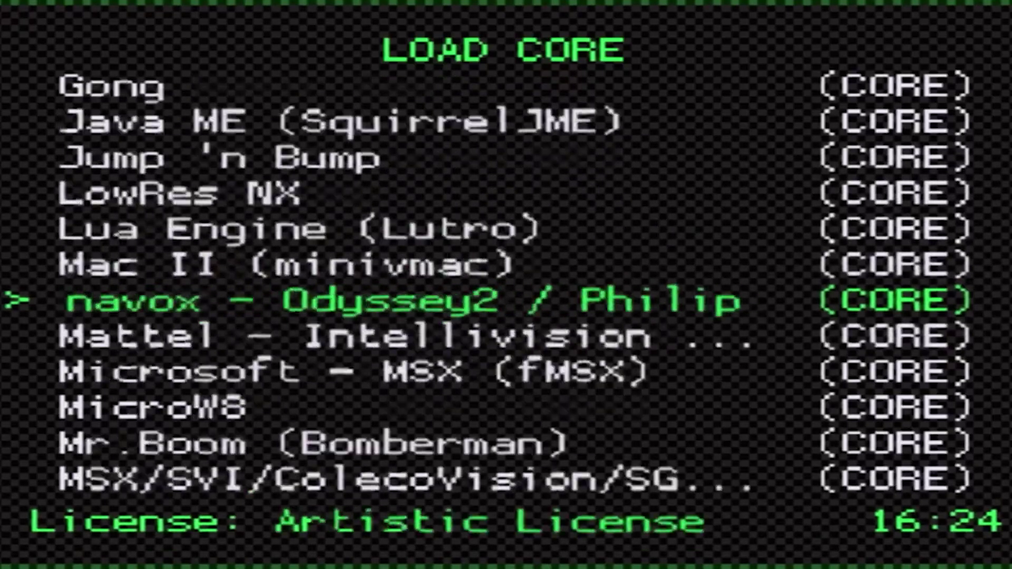
pyautogui.press('Down')
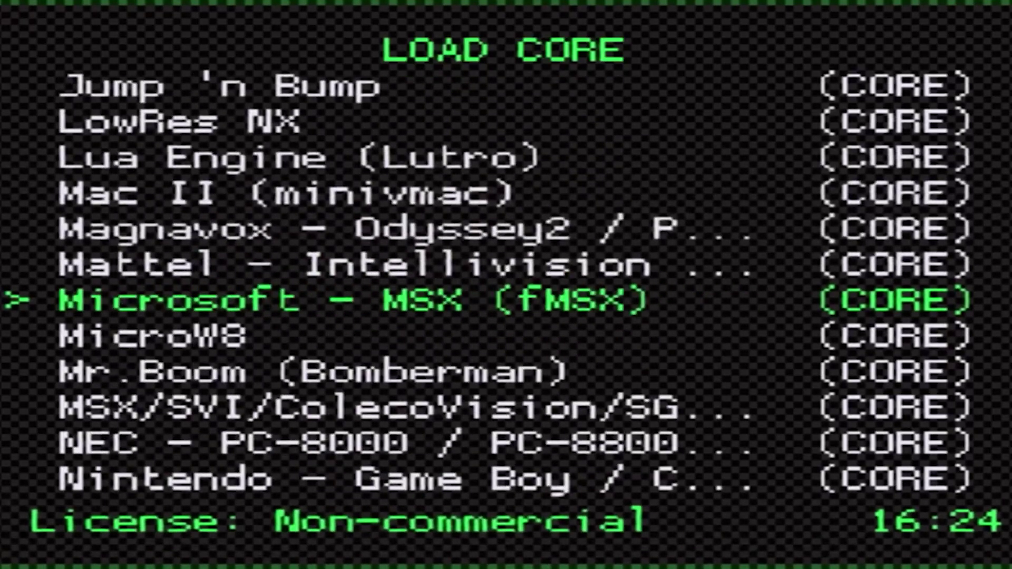
pyautogui.press('Down')
pyautogui.press('Down')
pyautogui.press('Down')
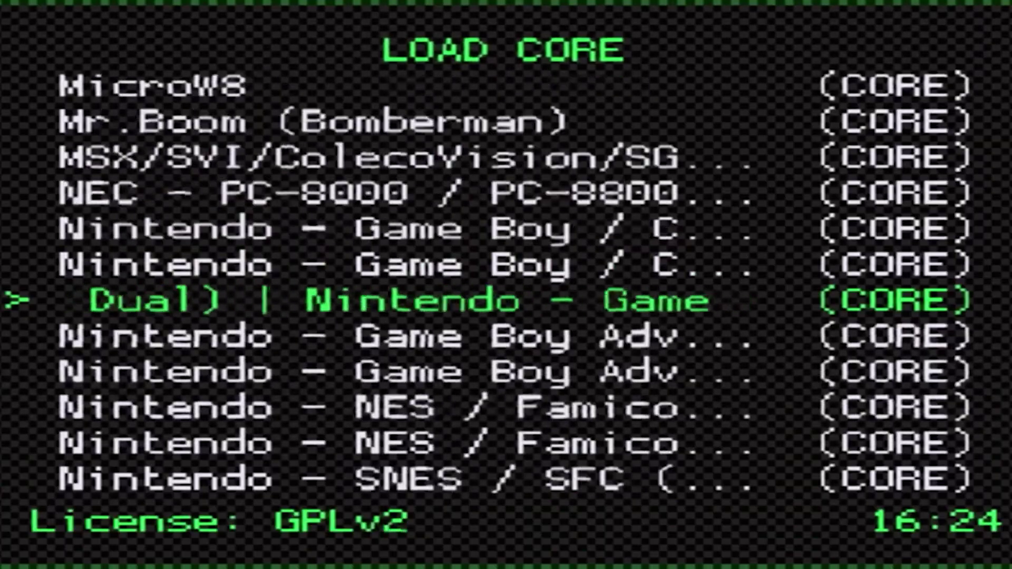